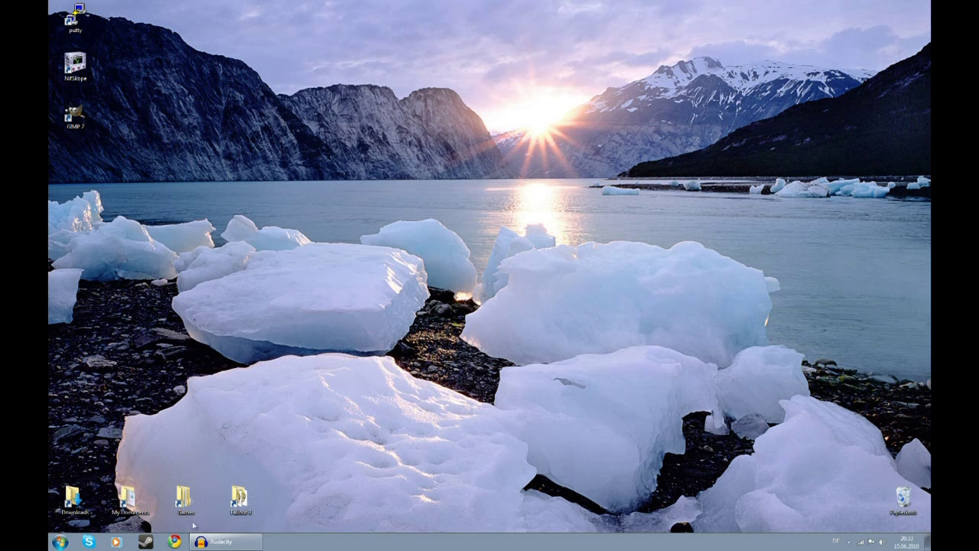
# - Launch Chrome from the taskbar, landing on the Google Deutschland page
pyautogui.click(174, 542)
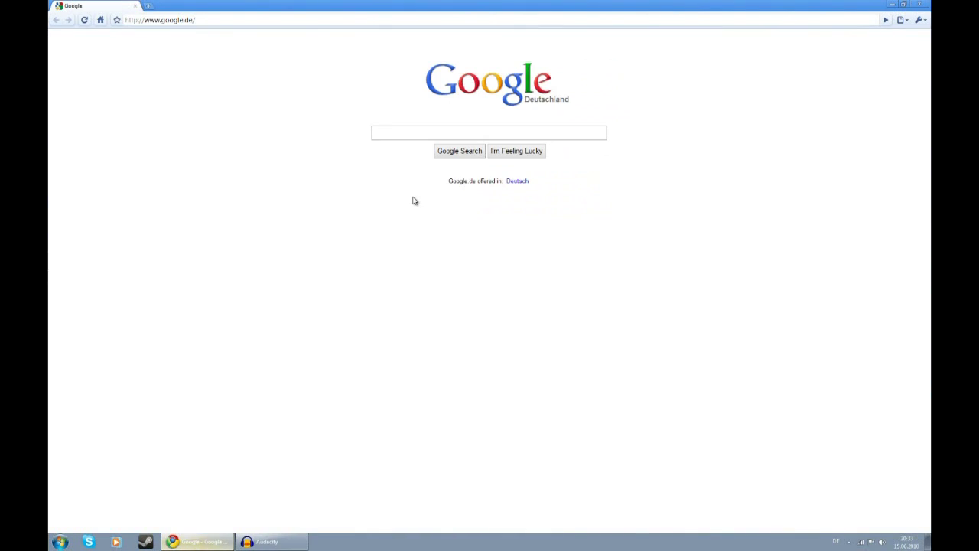
# - Search Google for '7-zip', open 7-zip.org, then minimize Chrome
pyautogui.write('7-zi')
pyautogui.write('p')
pyautogui.press('Return')
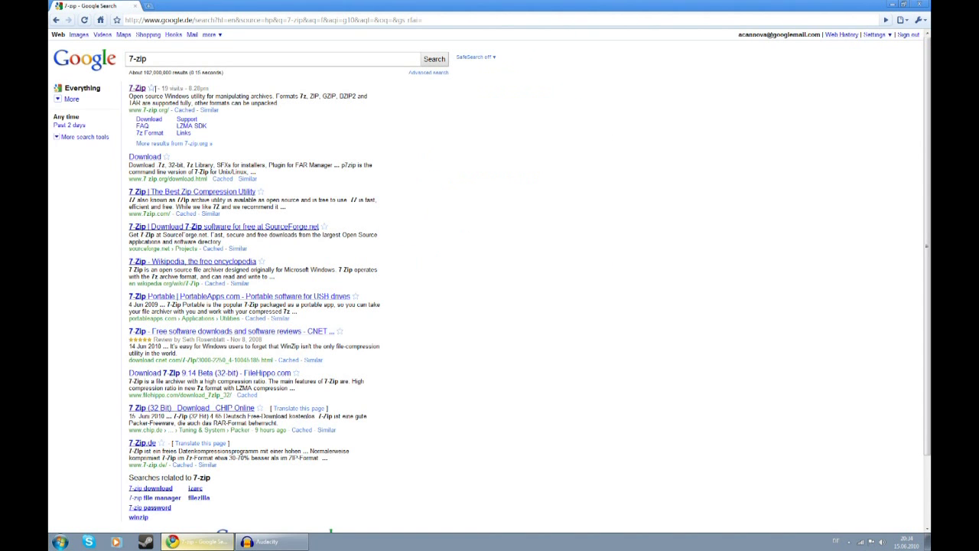
pyautogui.click(139, 89)
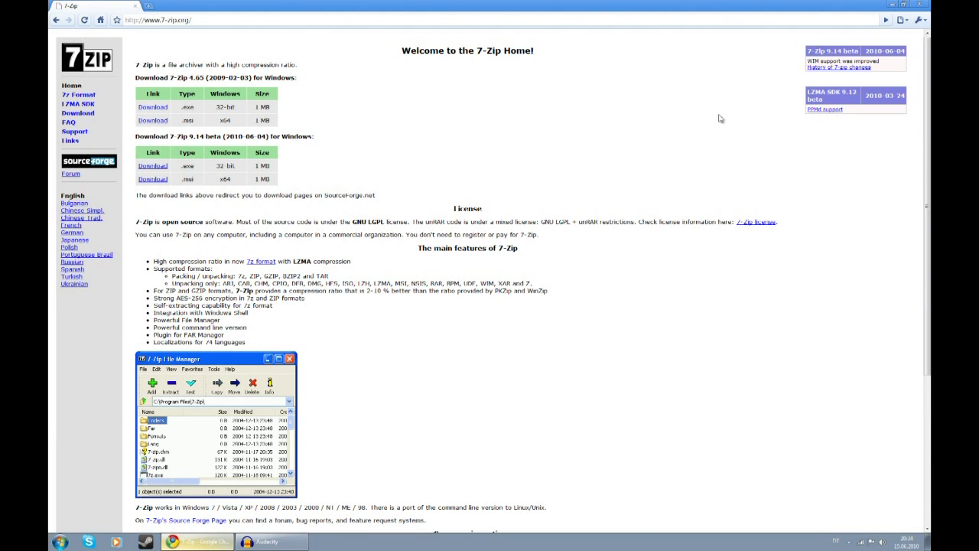
pyautogui.click(903, 3)
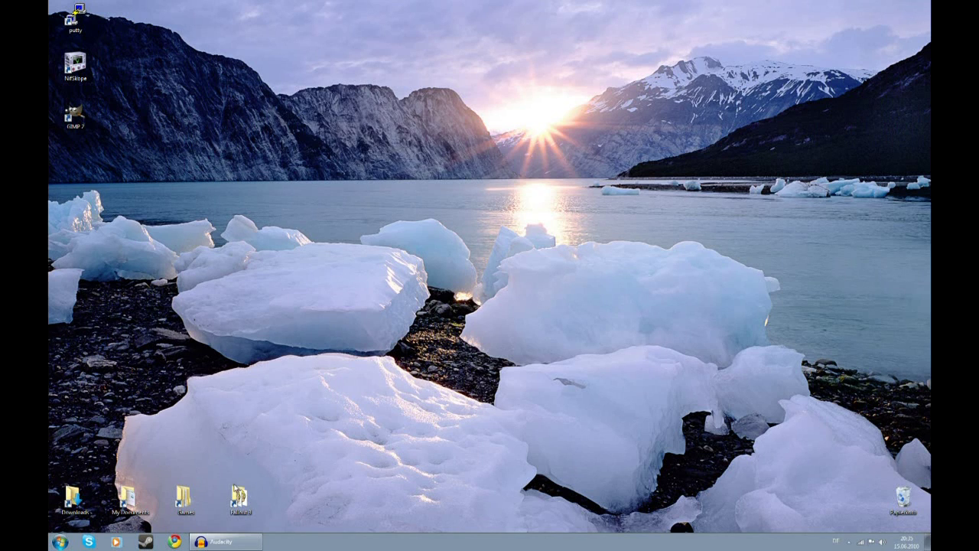
# - Start FalloutLauncher.exe from the Fallout 3 folder, review its Options, exit, and open My Documents
pyautogui.doubleClick(240, 498)
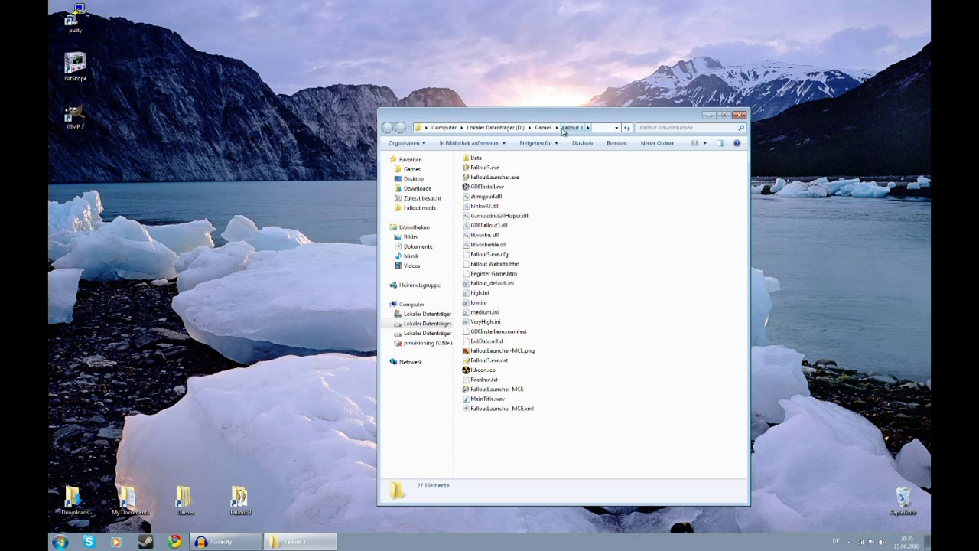
pyautogui.click(508, 179)
pyautogui.doubleClick(508, 179)
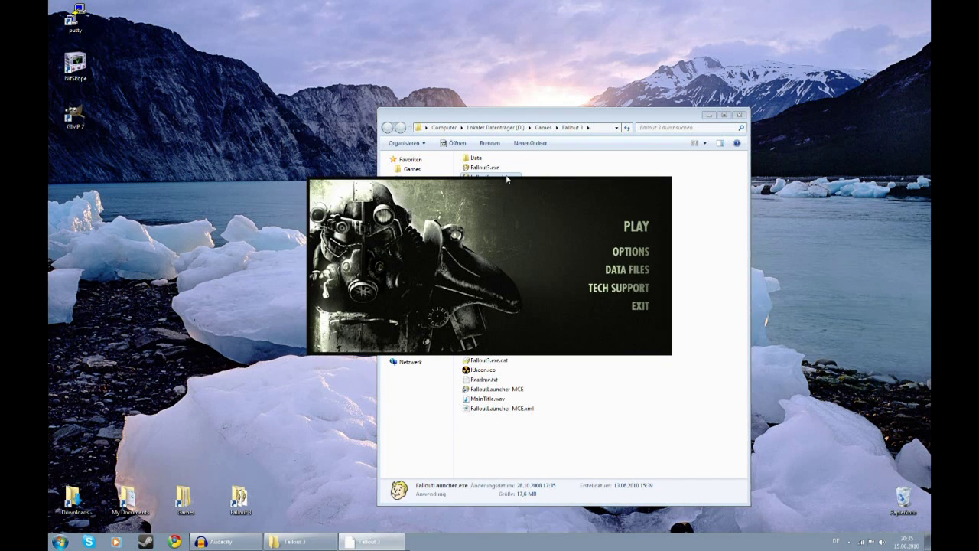
pyautogui.click(616, 247)
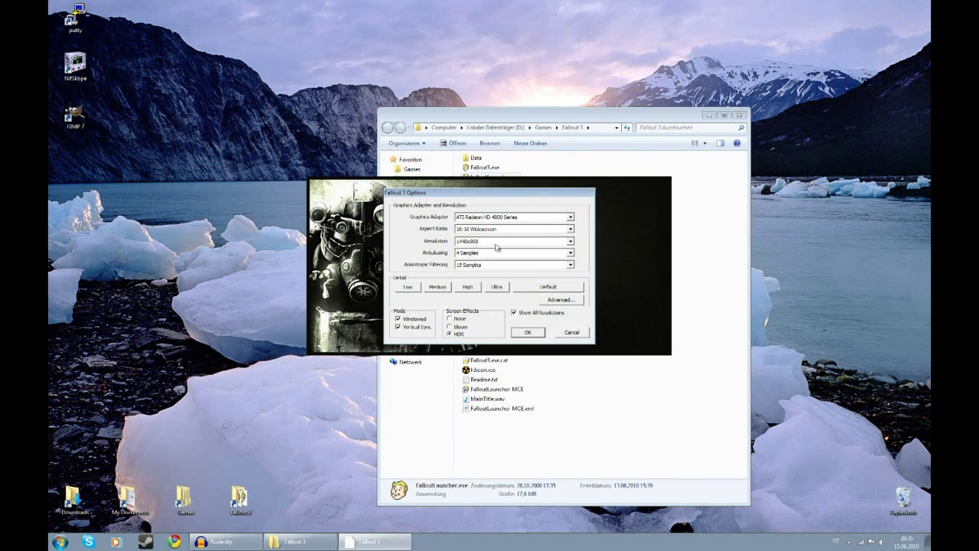
pyautogui.click(530, 333)
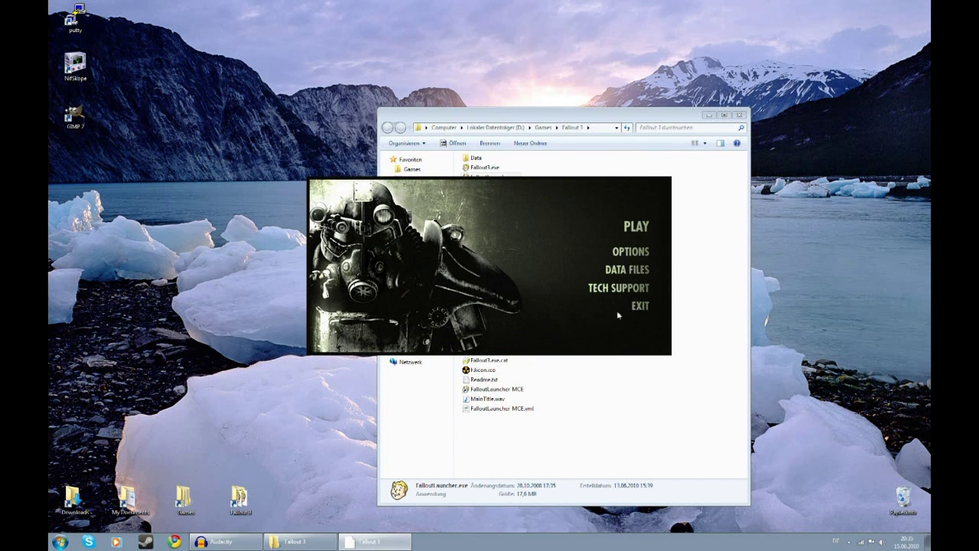
pyautogui.click(626, 308)
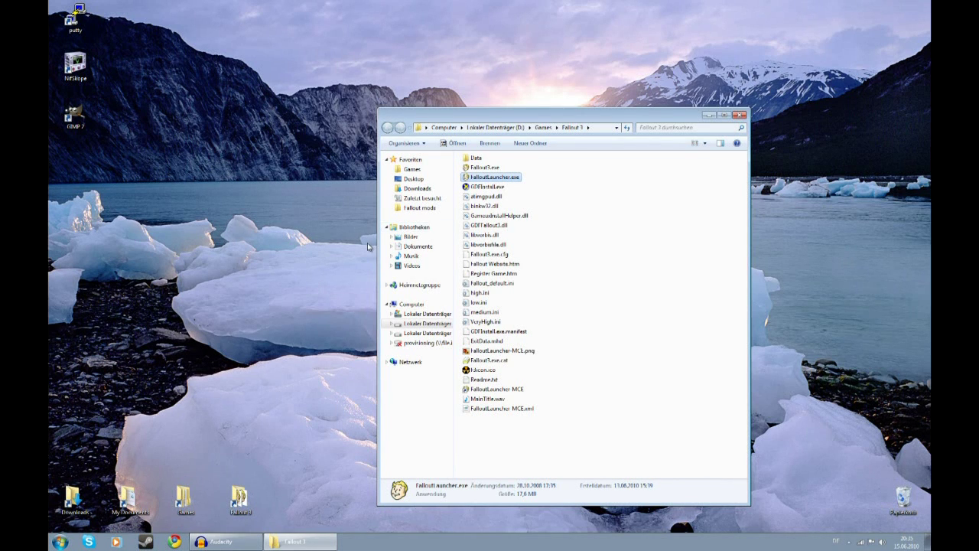
pyautogui.doubleClick(128, 499)
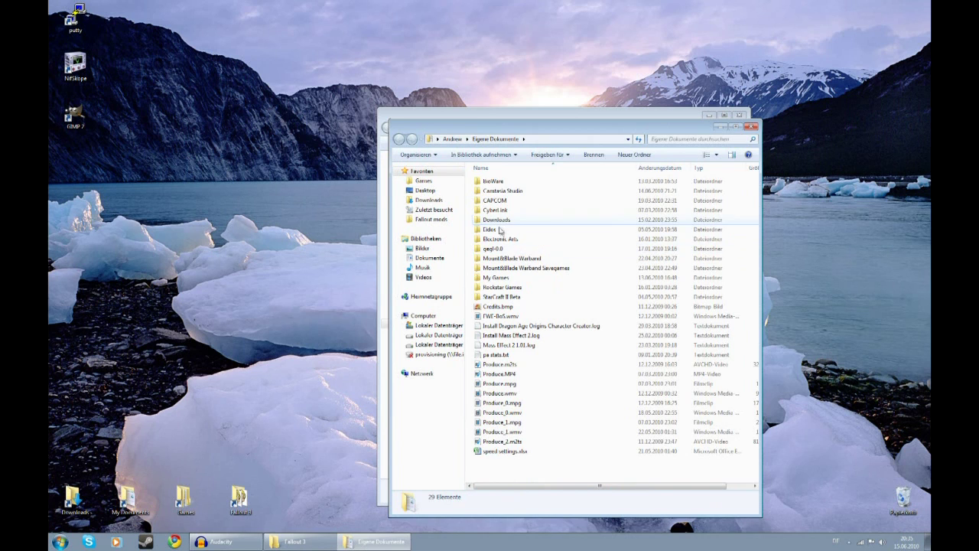
# - Search My Games\Fallout3 for fallout.ini and open FALLOUT.INI with Notepad (Editor)
pyautogui.doubleClick(496, 278)
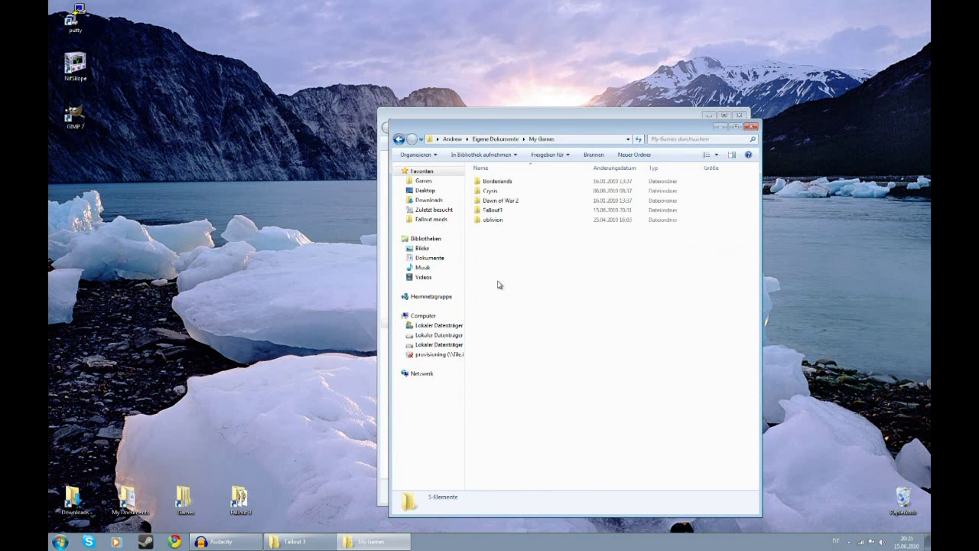
pyautogui.doubleClick(500, 210)
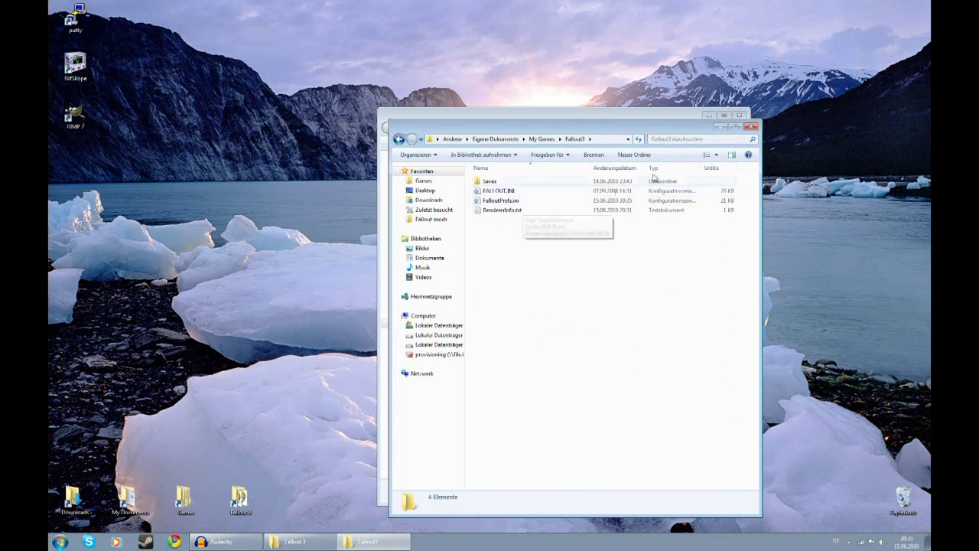
pyautogui.click(681, 139)
pyautogui.write('fal')
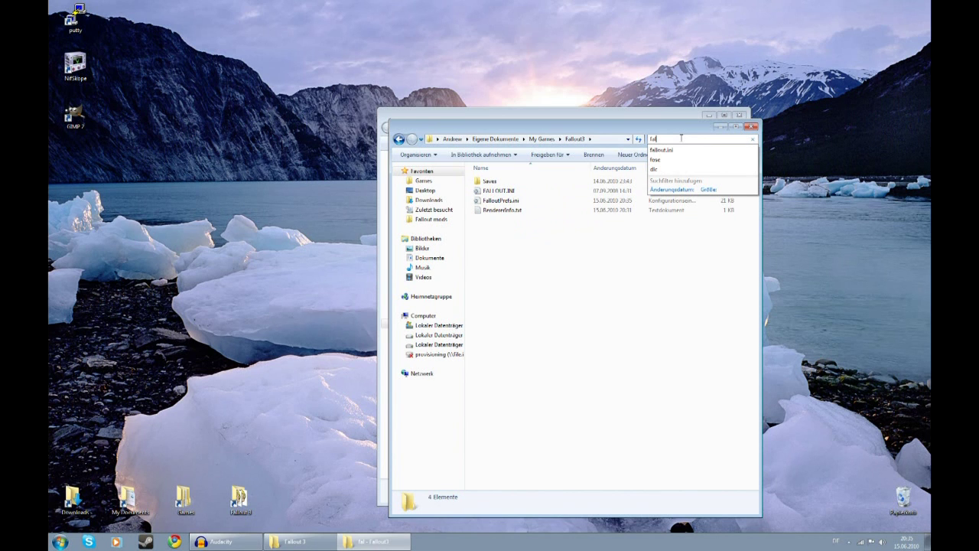
pyautogui.click(662, 150)
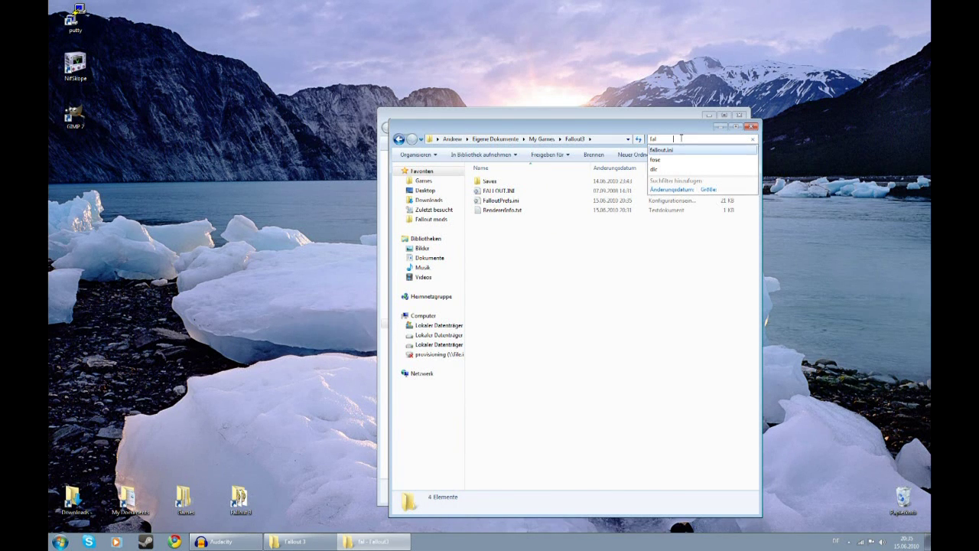
pyautogui.click(521, 176)
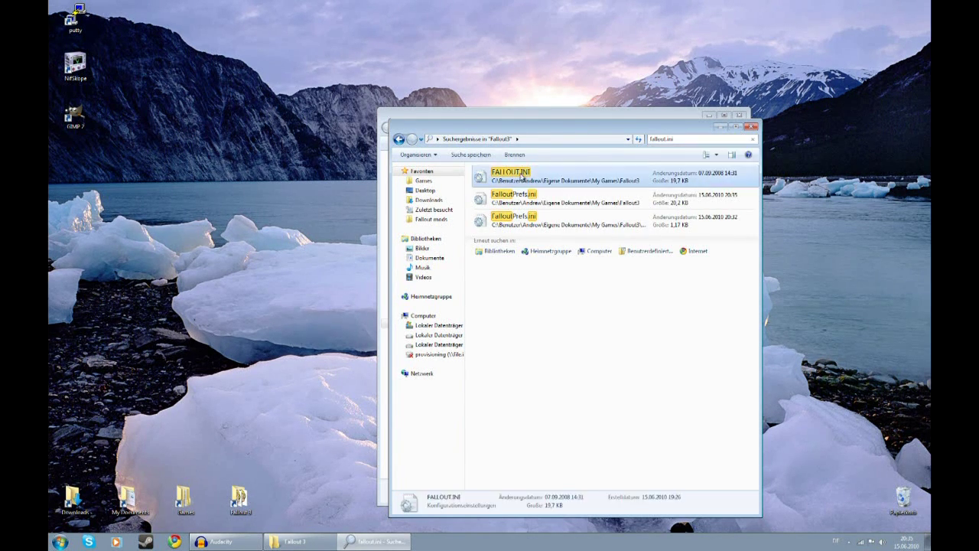
pyautogui.rightClick(520, 179)
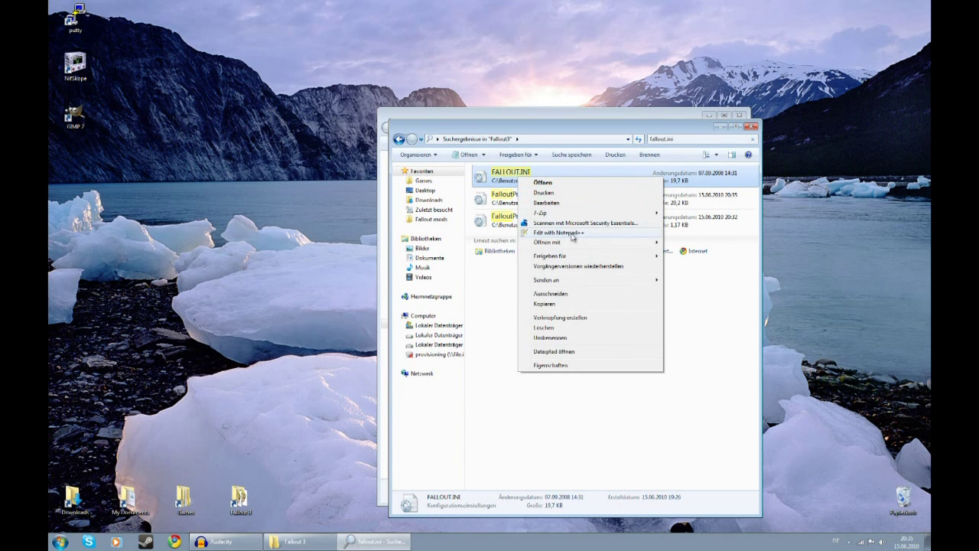
pyautogui.moveTo(547, 242)
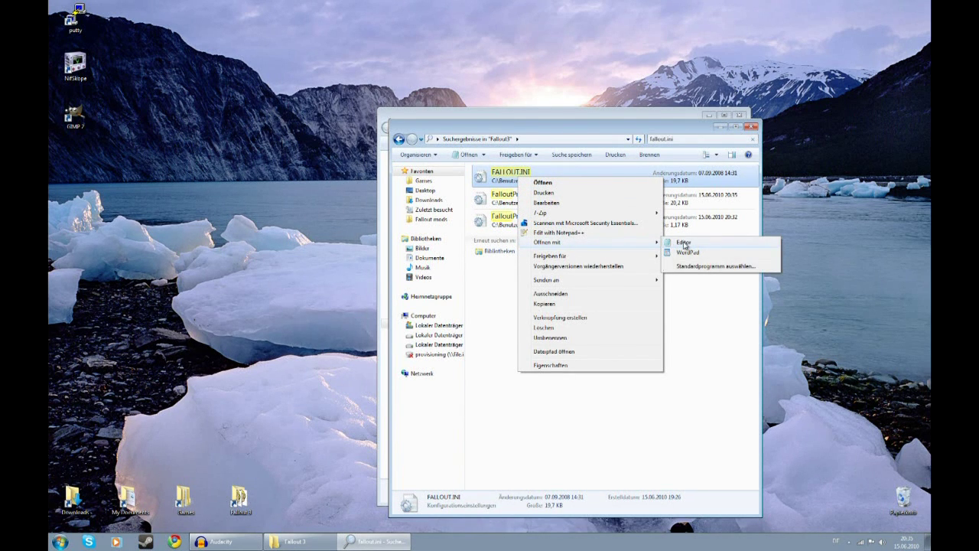
pyautogui.click(685, 243)
# - Maximize Notepad, scroll to bUseThreadedAI and change its value from 0 to 1
pyautogui.click(518, 234)
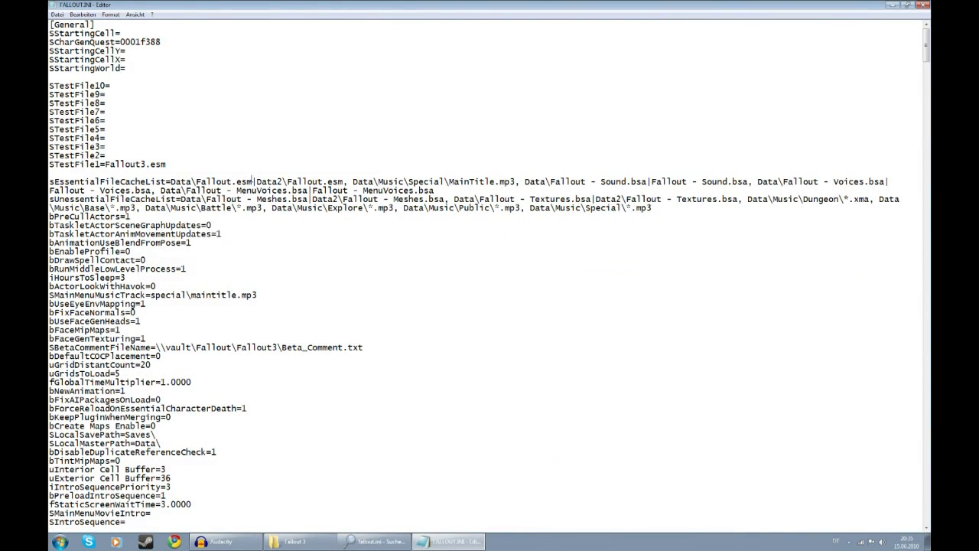
pyautogui.scroll(-4, 291, 240)
pyautogui.scroll(-2, 269, 239)
pyautogui.scroll(-1, 267, 238)
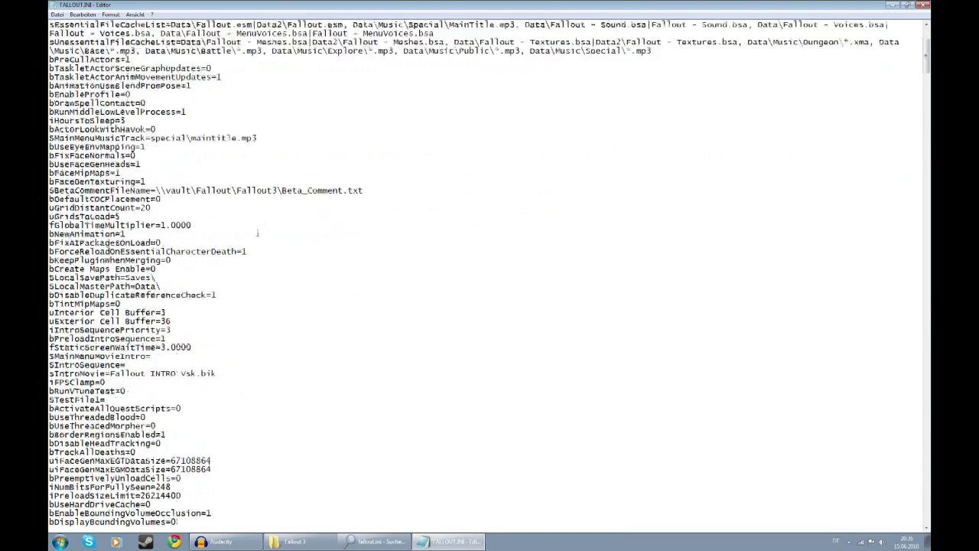
pyautogui.scroll(-2, 245, 214)
pyautogui.scroll(-3, 245, 214)
pyautogui.scroll(-2, 244, 214)
pyautogui.scroll(-1, 245, 215)
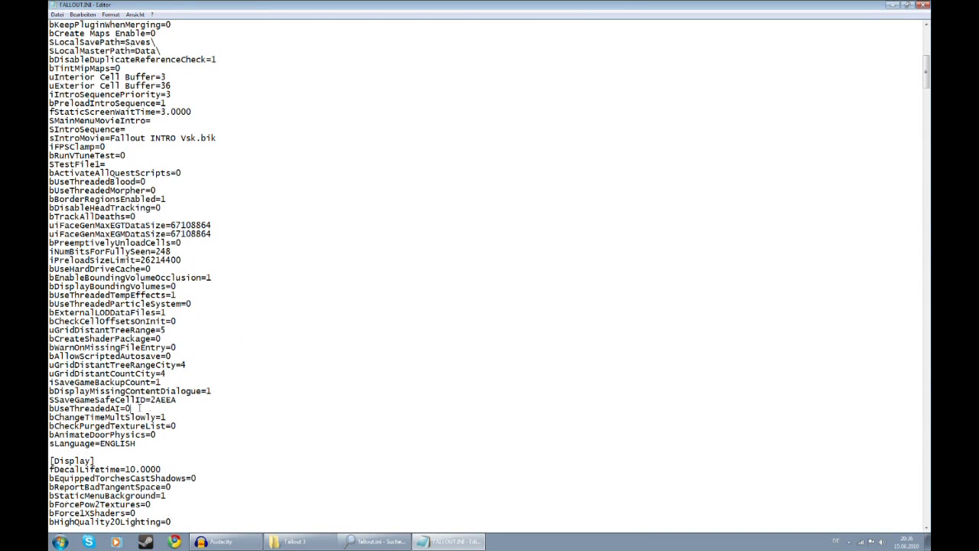
pyautogui.hotkey('shift', 'Home')
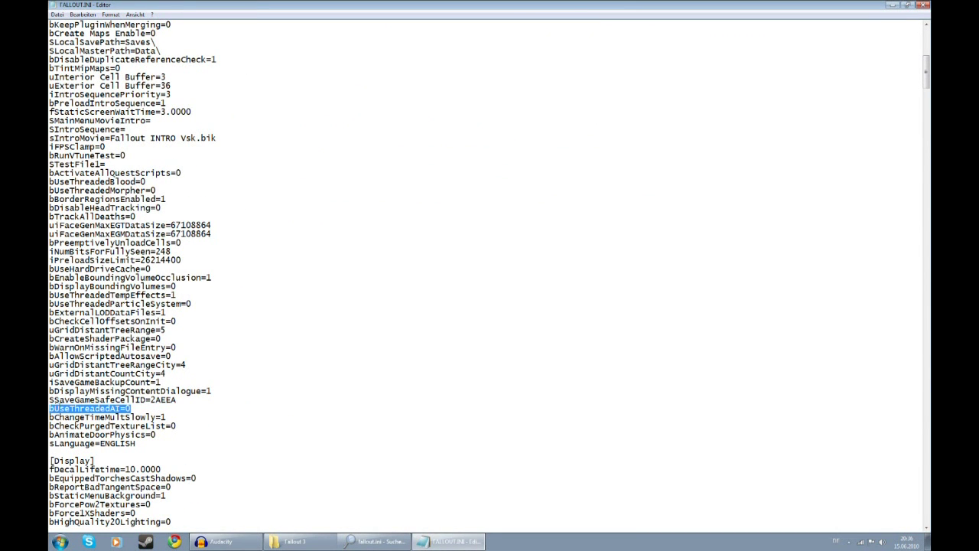
pyautogui.click(140, 411)
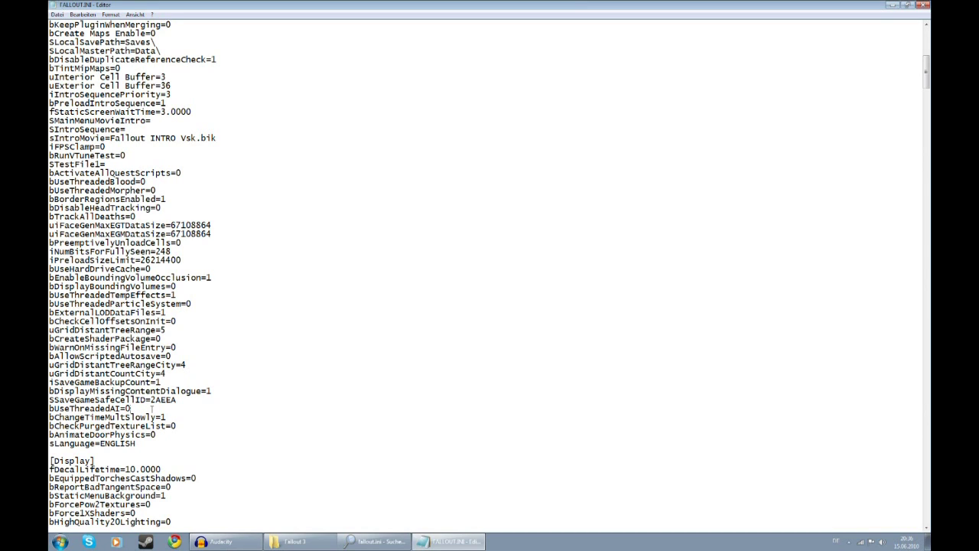
pyautogui.press('BackSpace')
pyautogui.write('1')
# - Add iNumHWThreads=2 below sLanguage=ENGLISH and save FALLOUT.INI on closing
pyautogui.click(182, 444)
pyautogui.press('Return')
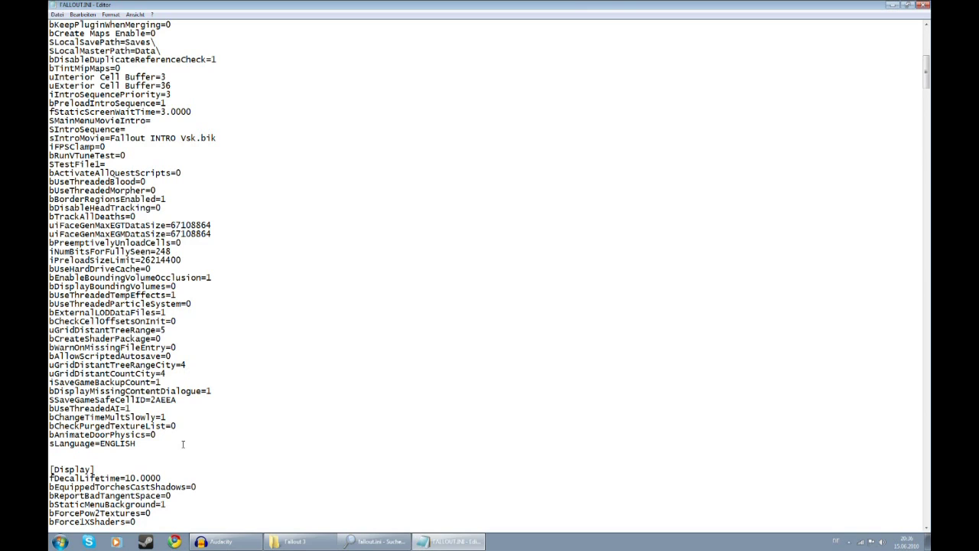
pyautogui.write('iN')
pyautogui.write('U')
pyautogui.press('BackSpace')
pyautogui.write('um')
pyautogui.write('HWThreads')
pyautogui.write('=2')
pyautogui.click(923, 4)
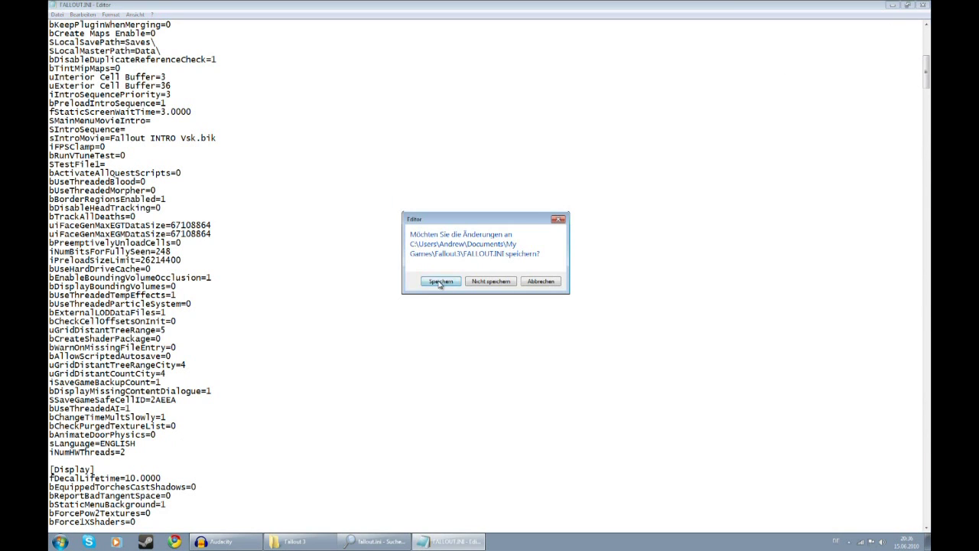
pyautogui.click(440, 281)
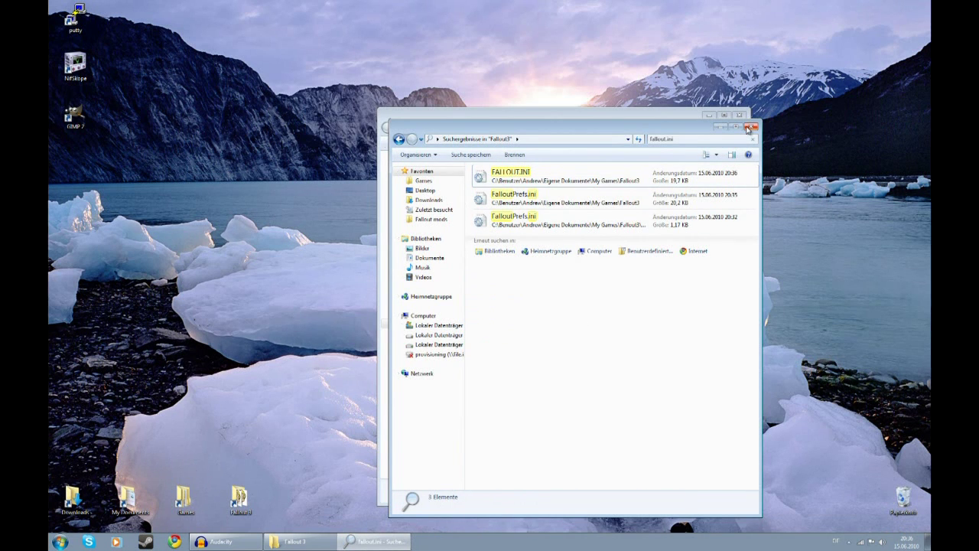
# - Close the Explorer windows and load fose.silverlock.org in Chrome
pyautogui.click(748, 128)
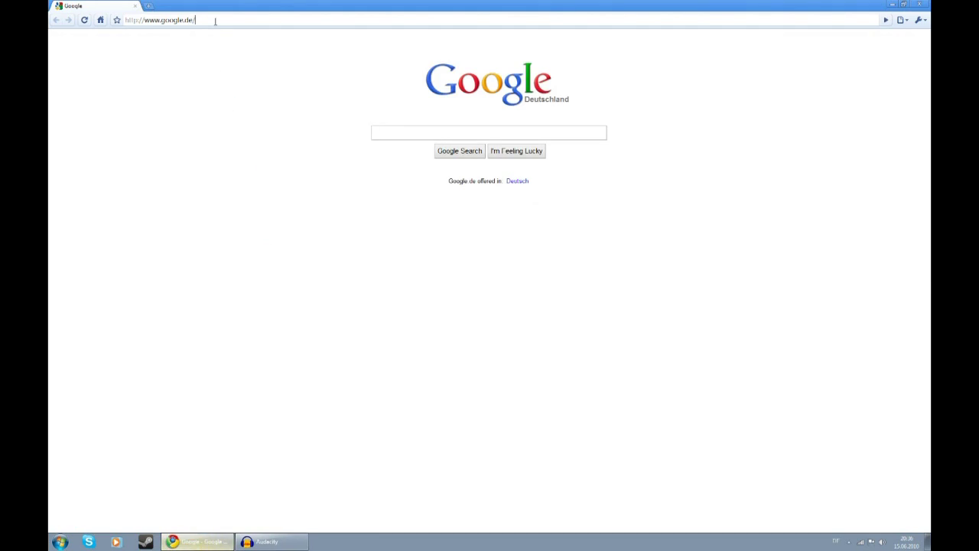
pyautogui.click(215, 20)
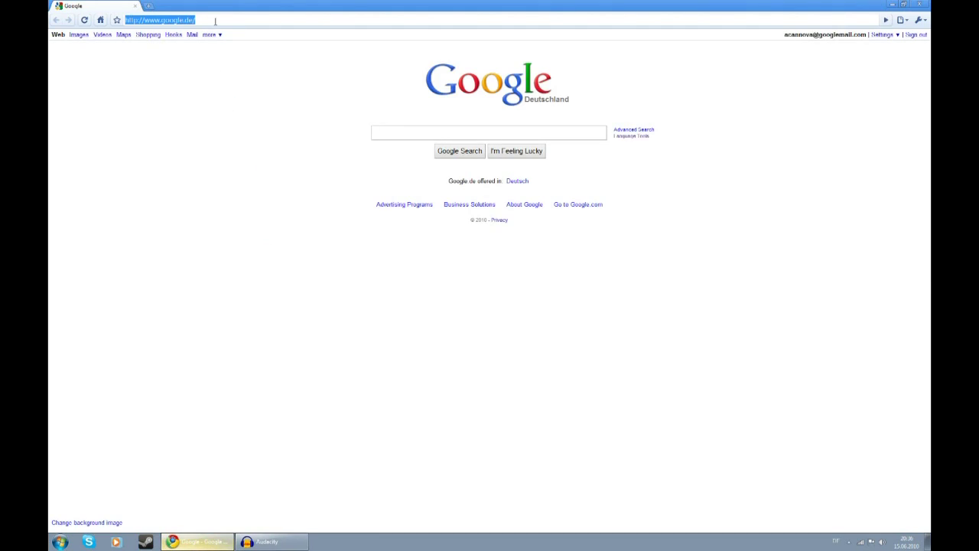
pyautogui.write('fose.silv')
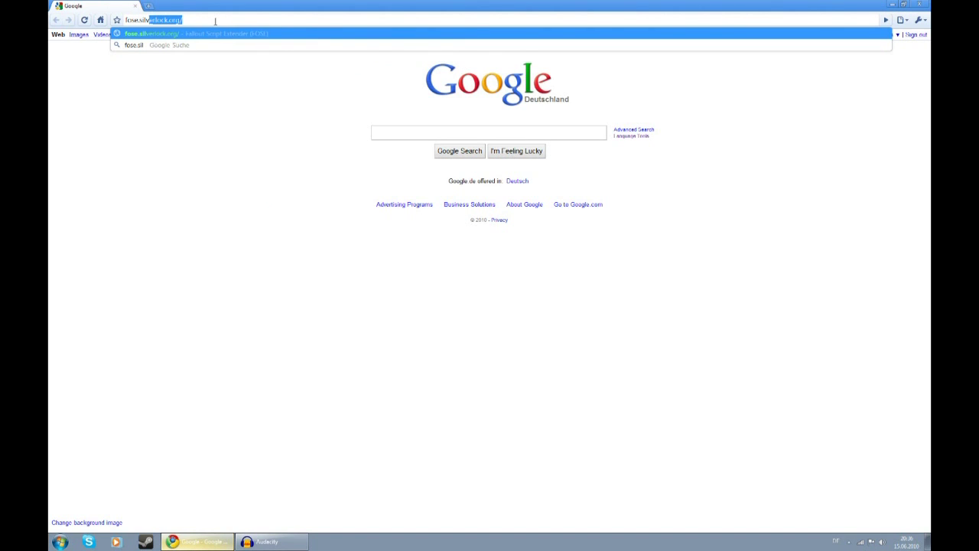
pyautogui.write('erlock.org/')
pyautogui.press('Return')
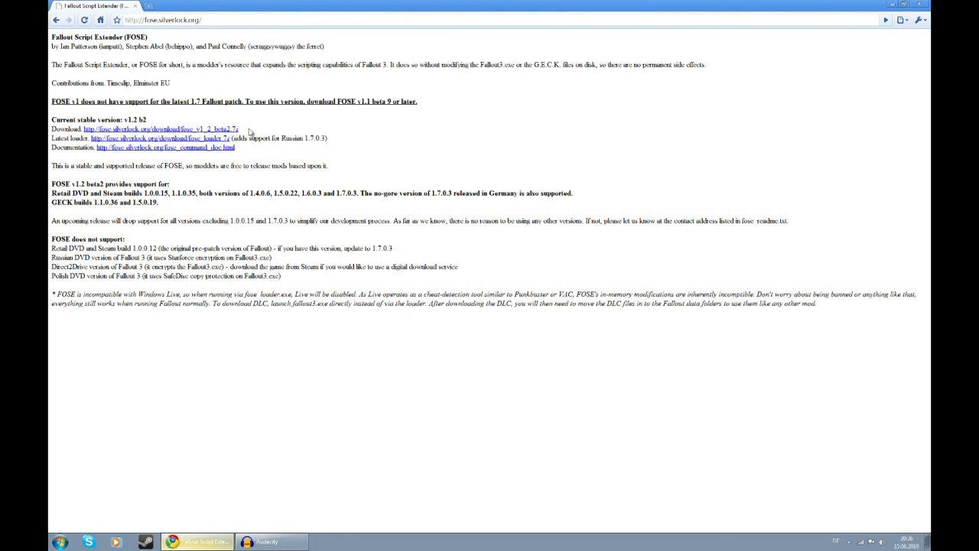
# - Download fose_v1_2_beta2.7z and open the archive from the download shelf
pyautogui.moveTo(249, 131); pyautogui.dragTo(71, 130)
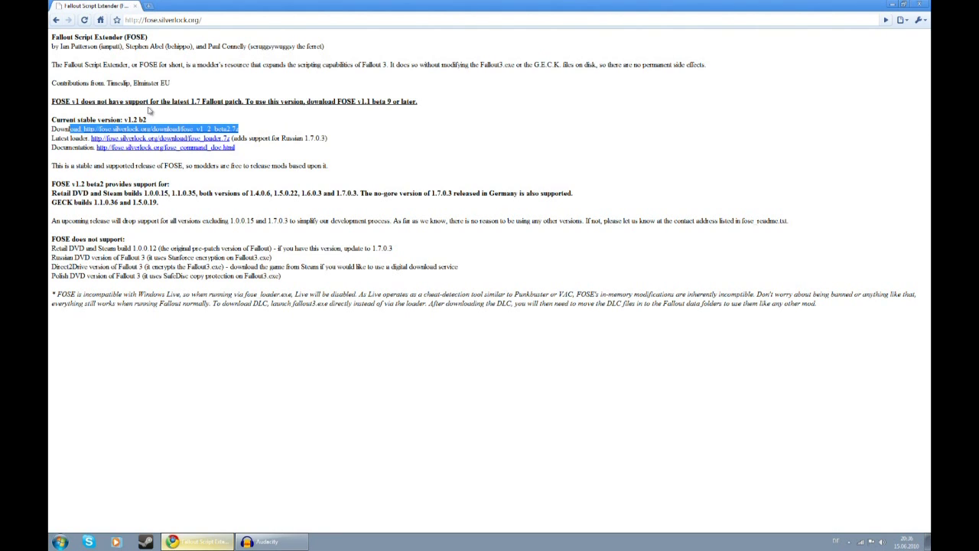
pyautogui.click(153, 113)
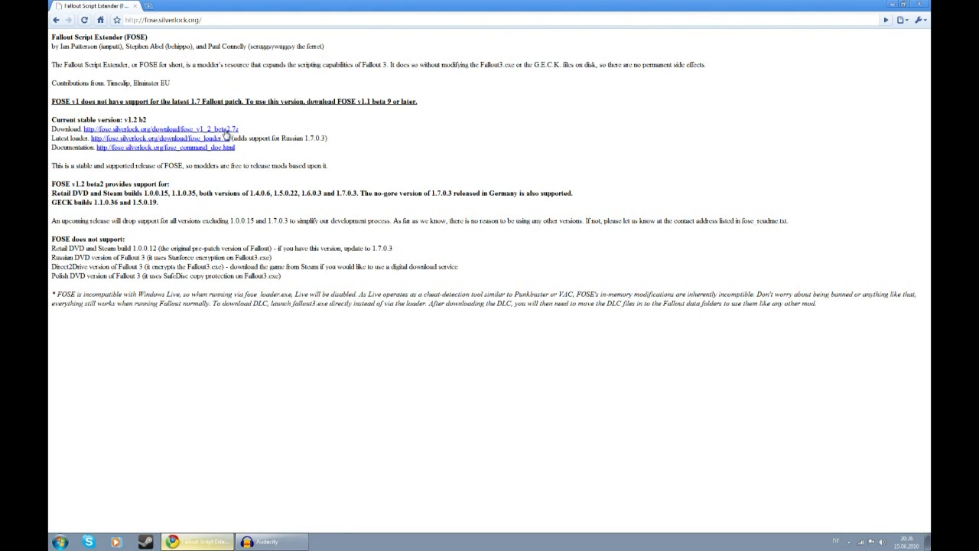
pyautogui.click(224, 130)
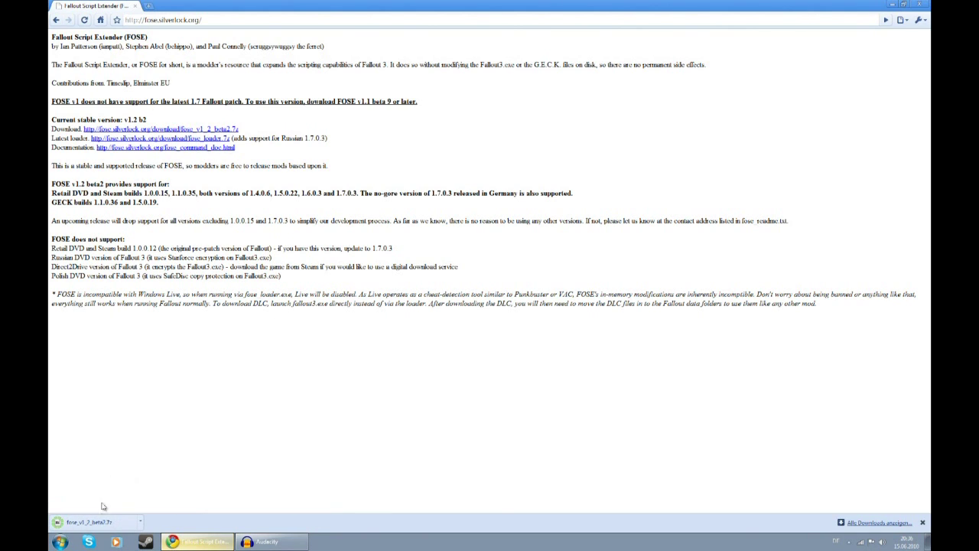
pyautogui.click(98, 523)
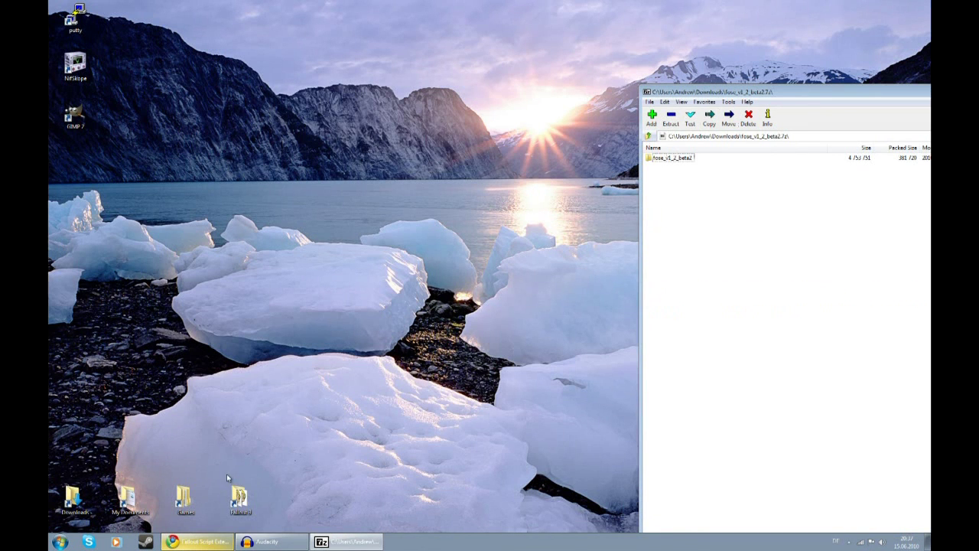
# - Place the Fallout 3 folder beside the archive and drag all FOSE files except src into it
pyautogui.doubleClick(239, 497)
pyautogui.moveTo(516, 118); pyautogui.dragTo(346, 107)
pyautogui.moveTo(713, 97); pyautogui.dragTo(673, 84)
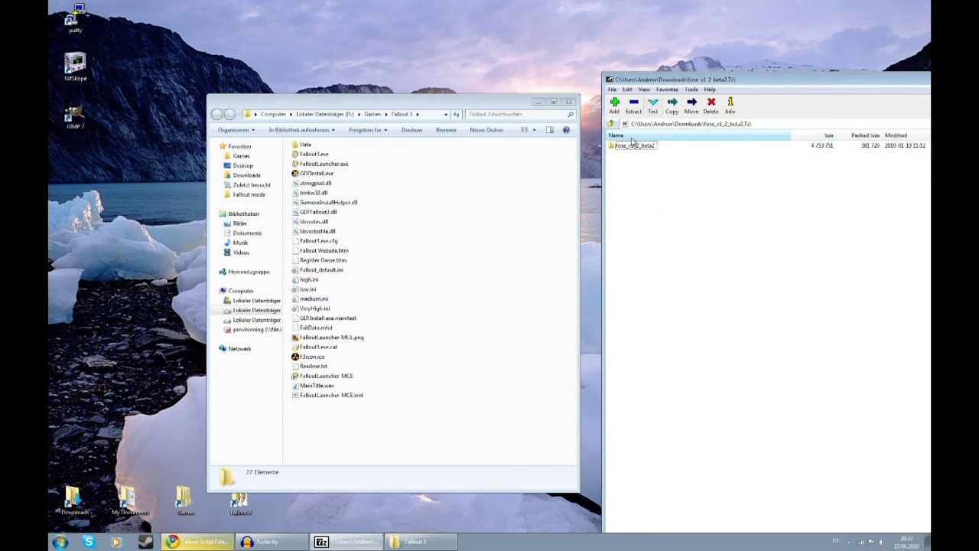
pyautogui.doubleClick(632, 144)
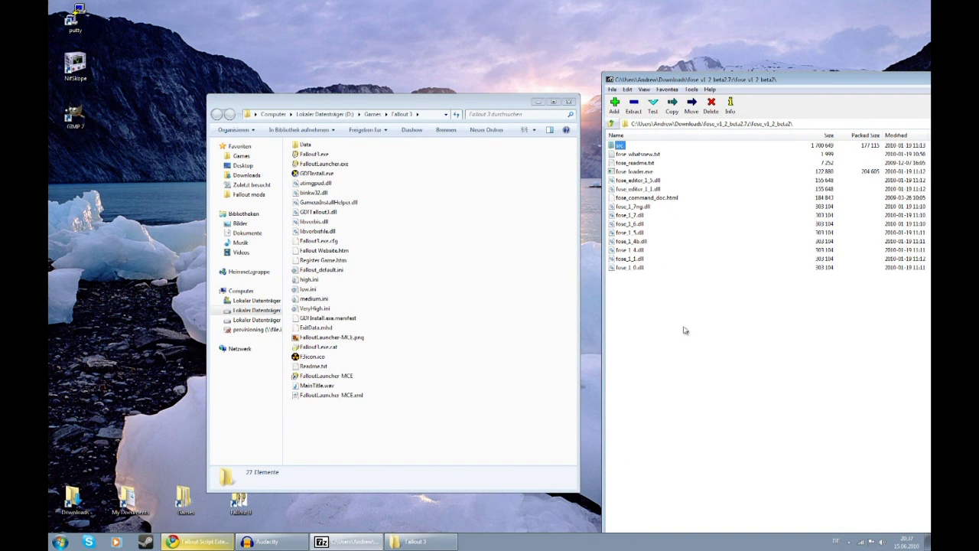
pyautogui.moveTo(687, 346); pyautogui.dragTo(615, 154)
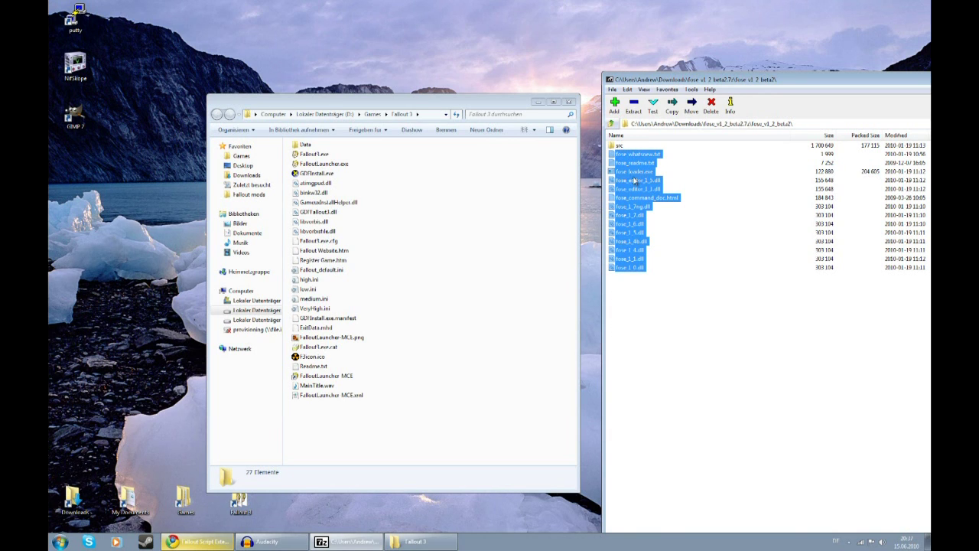
pyautogui.moveTo(634, 180); pyautogui.dragTo(483, 227)
pyautogui.moveTo(483, 226); pyautogui.dragTo(472, 227)
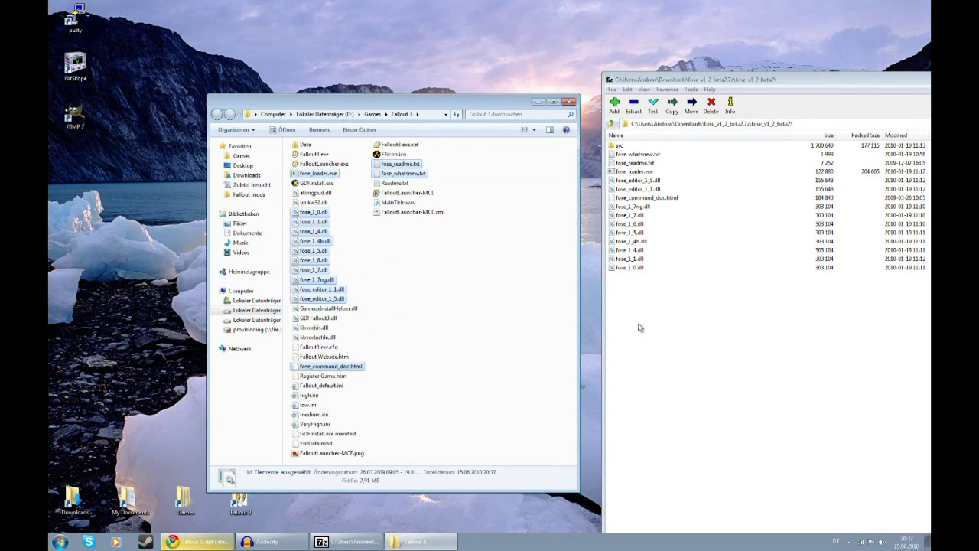
# - Close the 7-Zip archive window and bring the FOSE page back
pyautogui.click(639, 328)
pyautogui.click(610, 82)
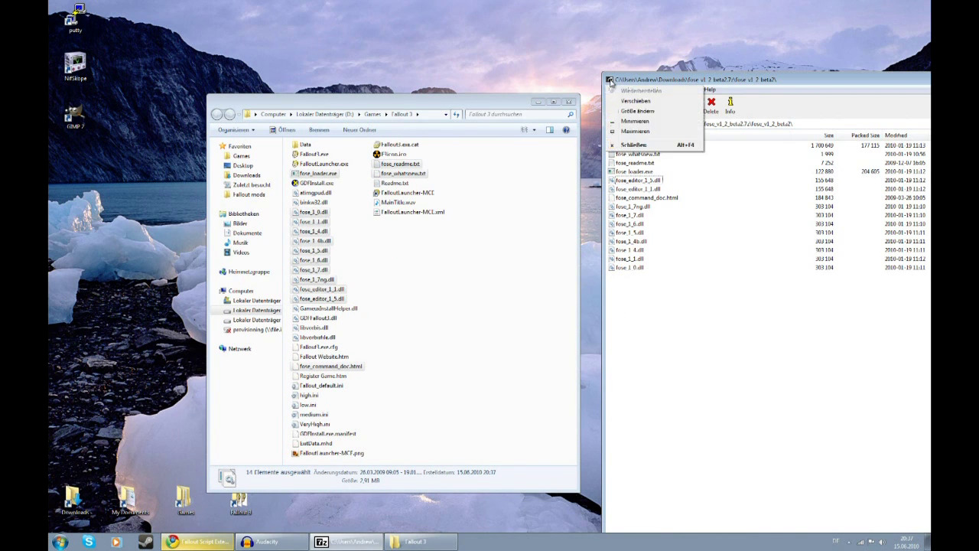
pyautogui.click(624, 140)
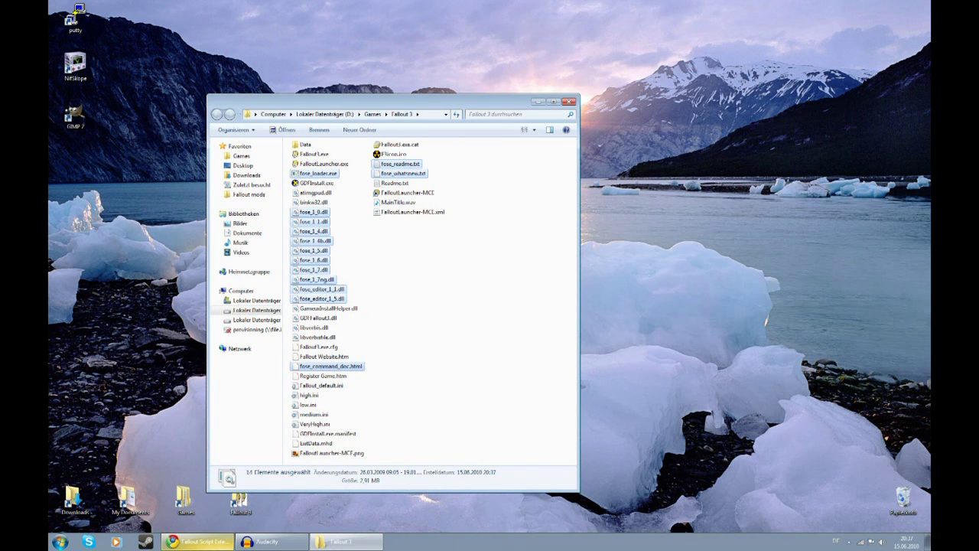
pyautogui.click(198, 542)
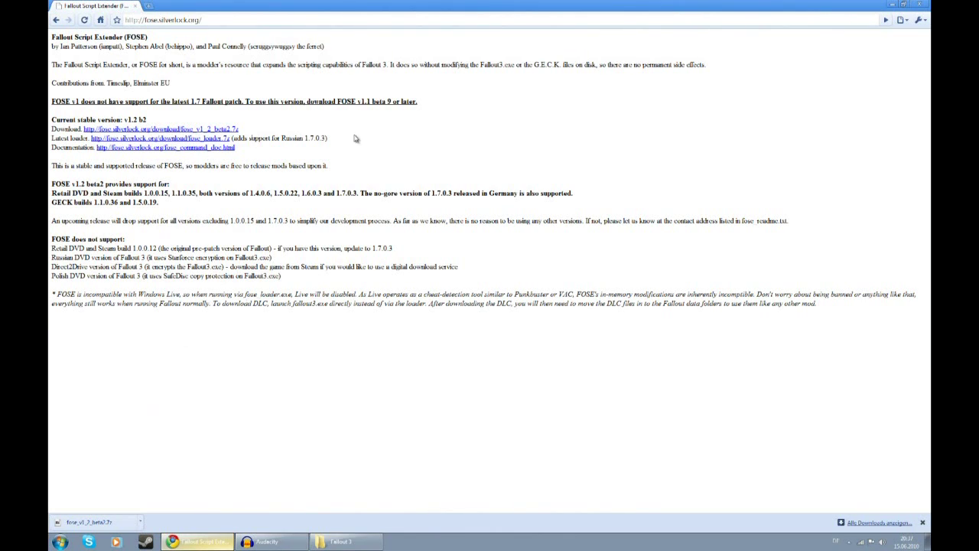
pyautogui.moveTo(356, 139); pyautogui.dragTo(68, 138)
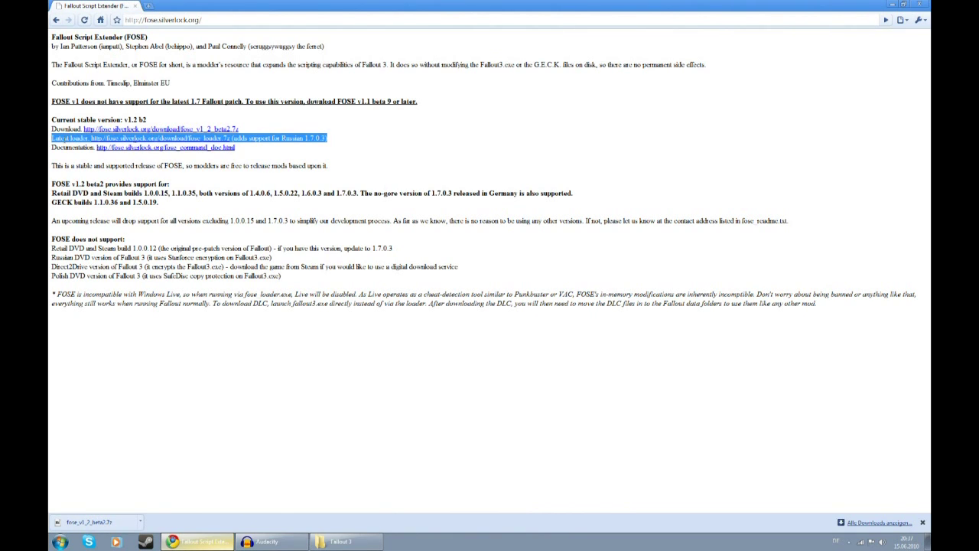
pyautogui.click(349, 188)
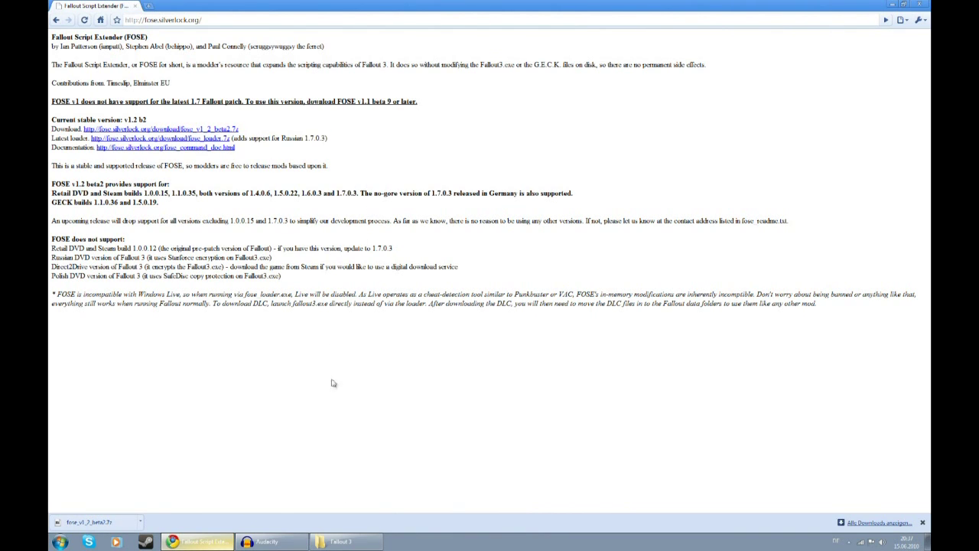
pyautogui.click(340, 542)
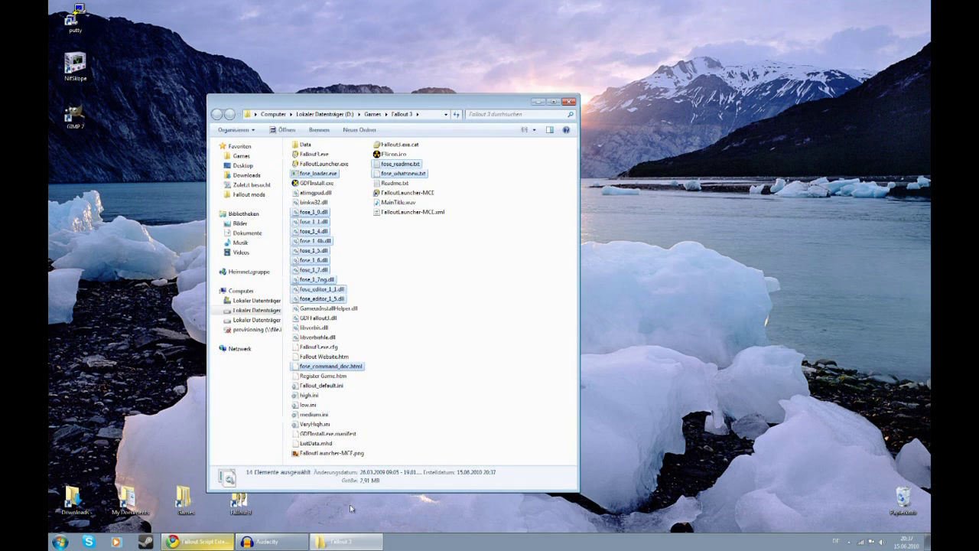
pyautogui.click(492, 367)
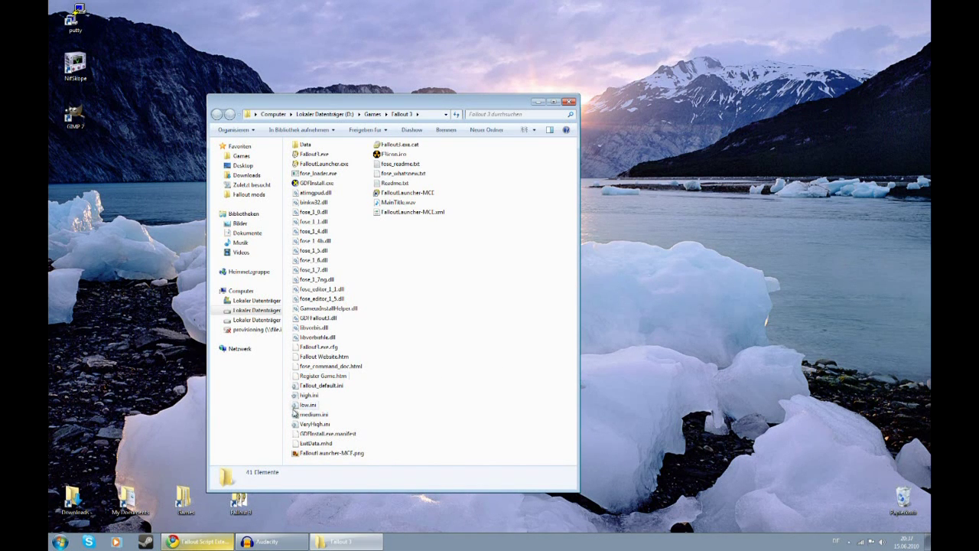
pyautogui.click(224, 543)
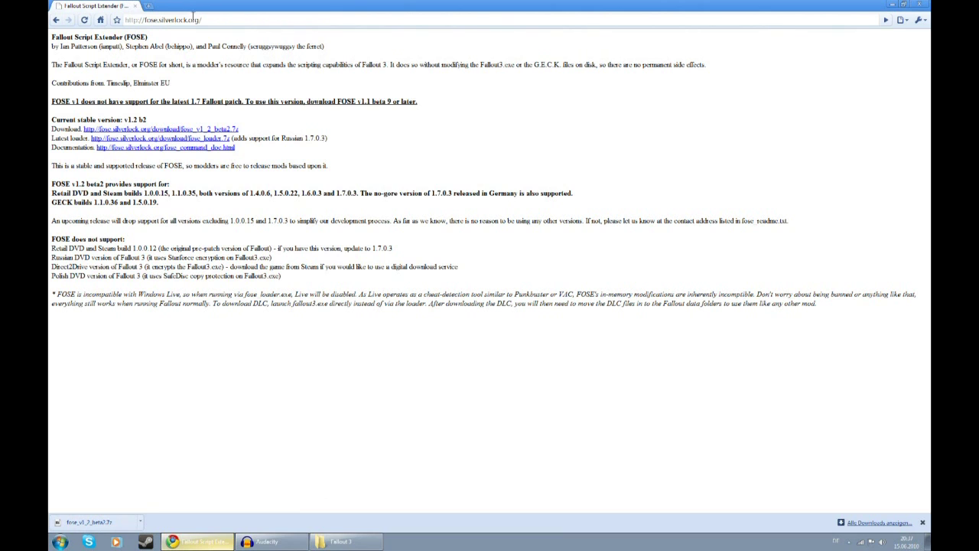
# - Go to fallout3nexus.com and run a file search for 'Games f live'
pyautogui.click(197, 21)
pyautogui.write('fallout3nexus.com')
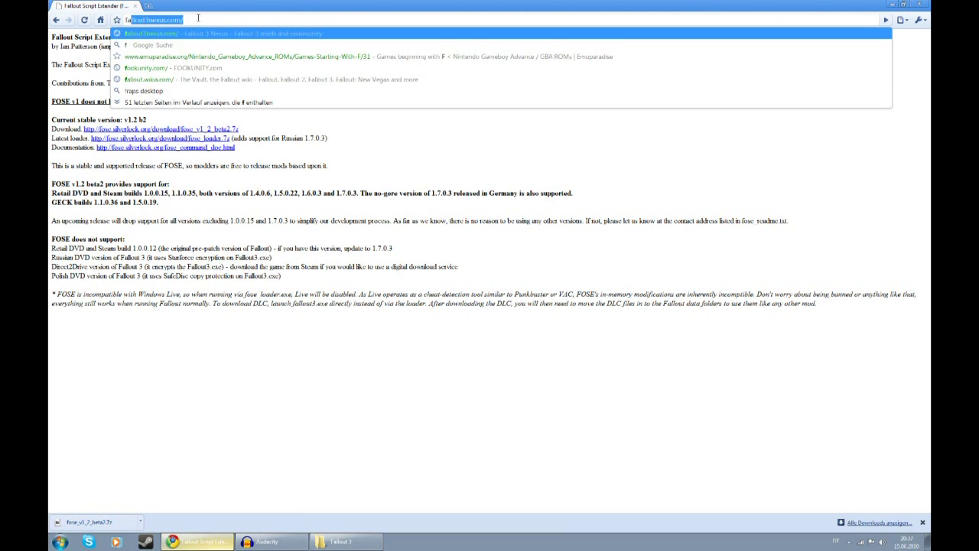
pyautogui.press('Return')
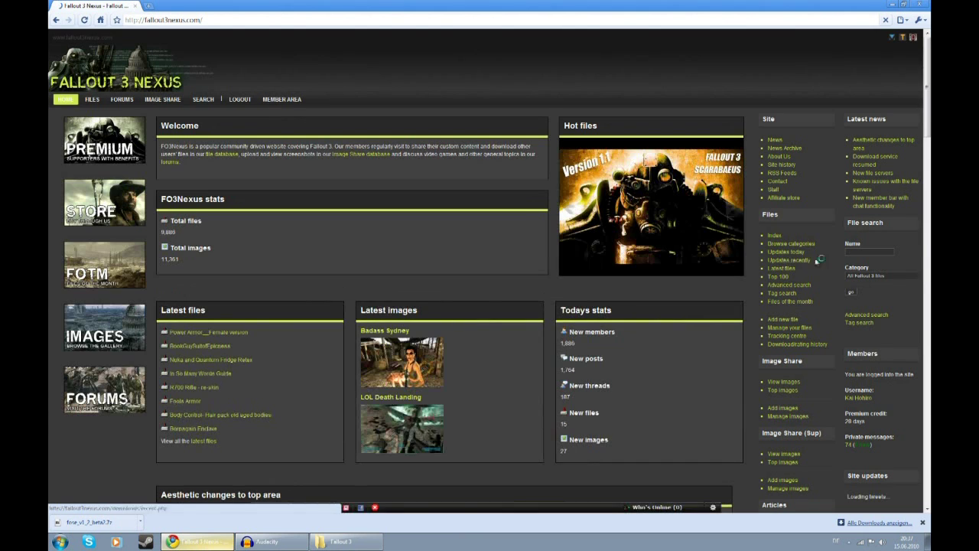
pyautogui.click(857, 253)
pyautogui.write('Ga')
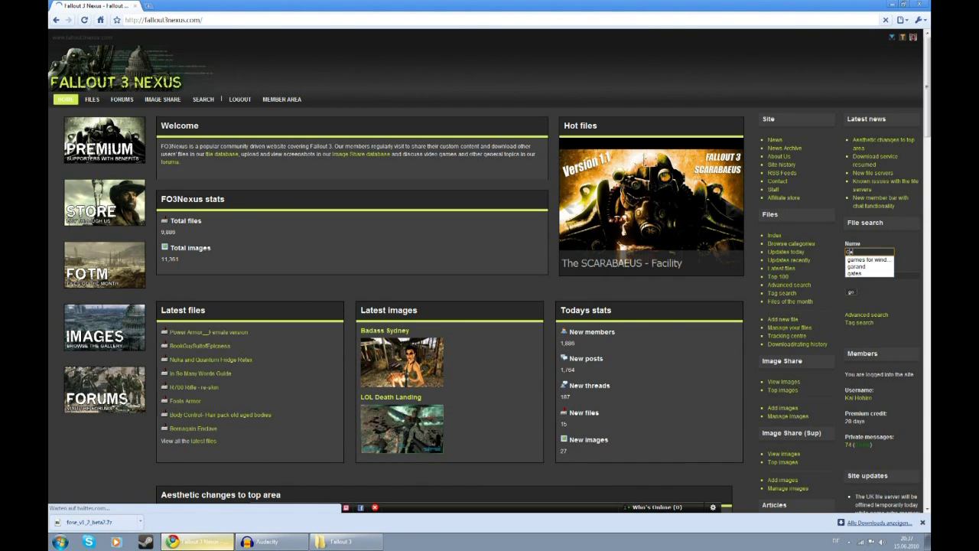
pyautogui.write('mes for windows live')
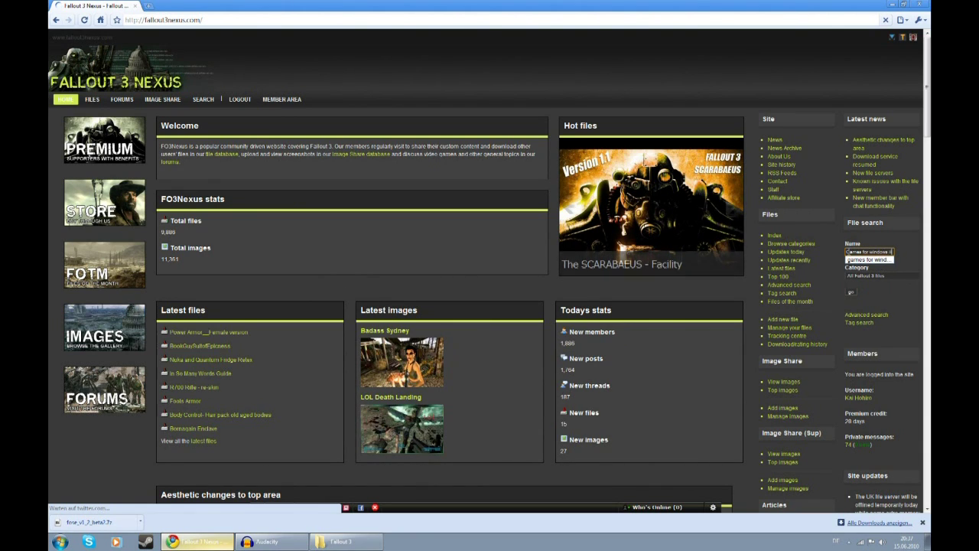
pyautogui.press('Return')
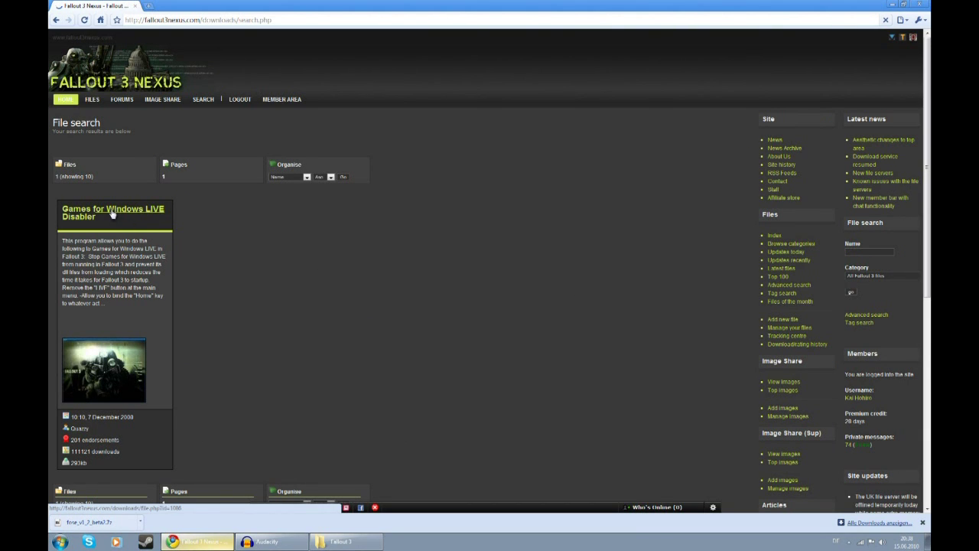
# - Open the Games for Windows LIVE Disabler page and download its main file from the Files tab
pyautogui.click(112, 211)
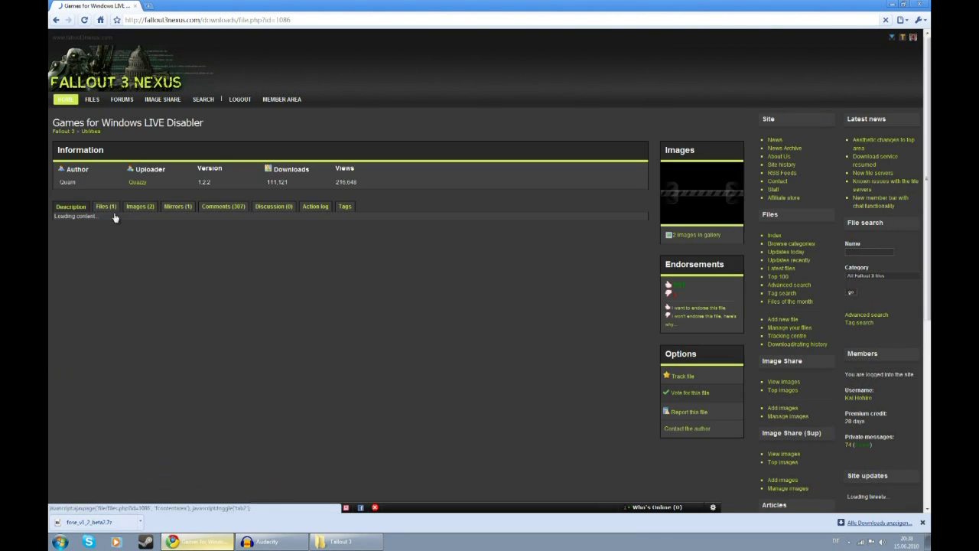
pyautogui.click(106, 206)
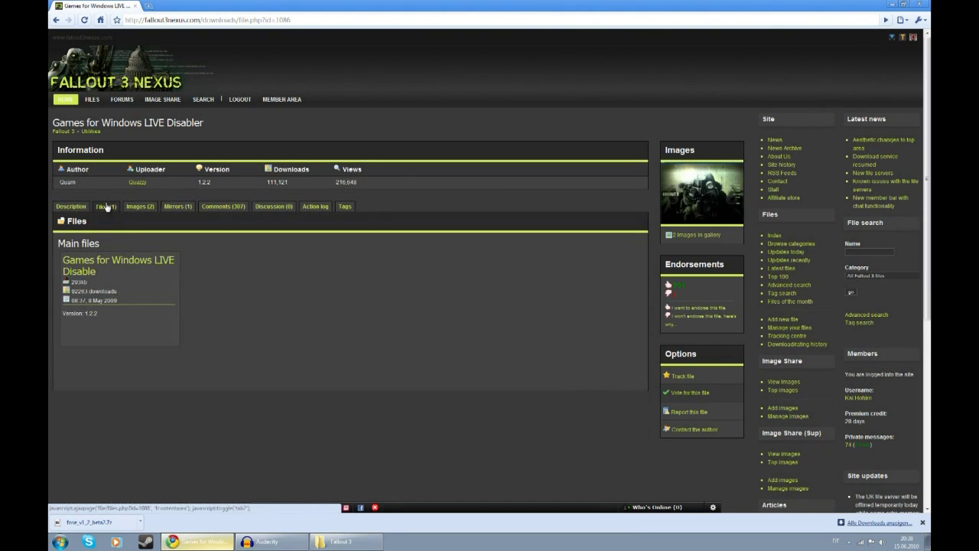
pyautogui.click(121, 262)
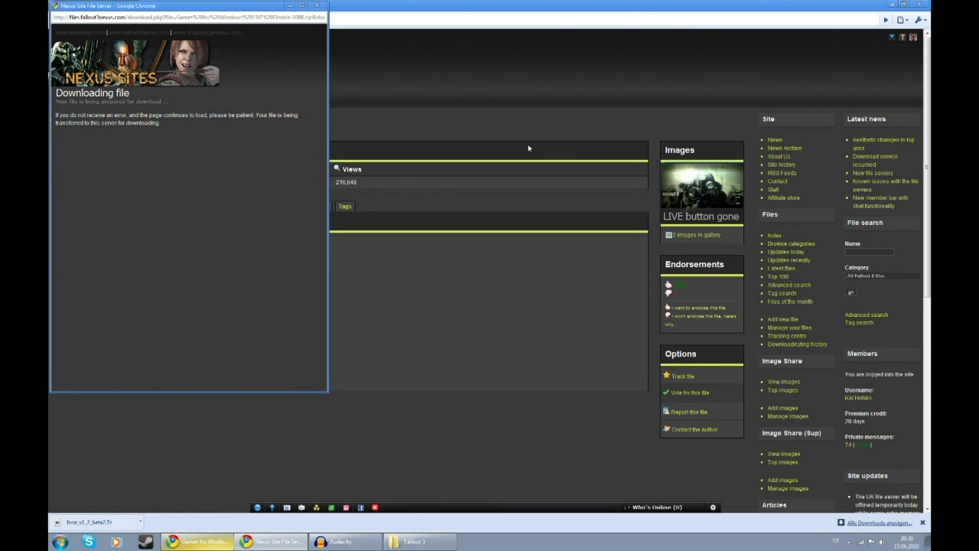
pyautogui.click(888, 4)
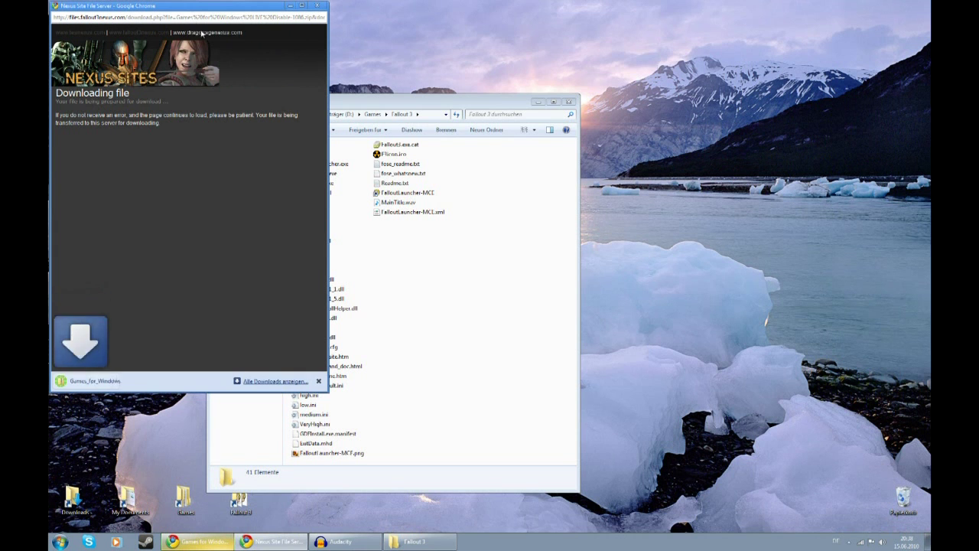
# - Copy the disabler exe and readme from the downloaded zip into the Fallout 3 folder
pyautogui.moveTo(201, 6); pyautogui.dragTo(793, 19)
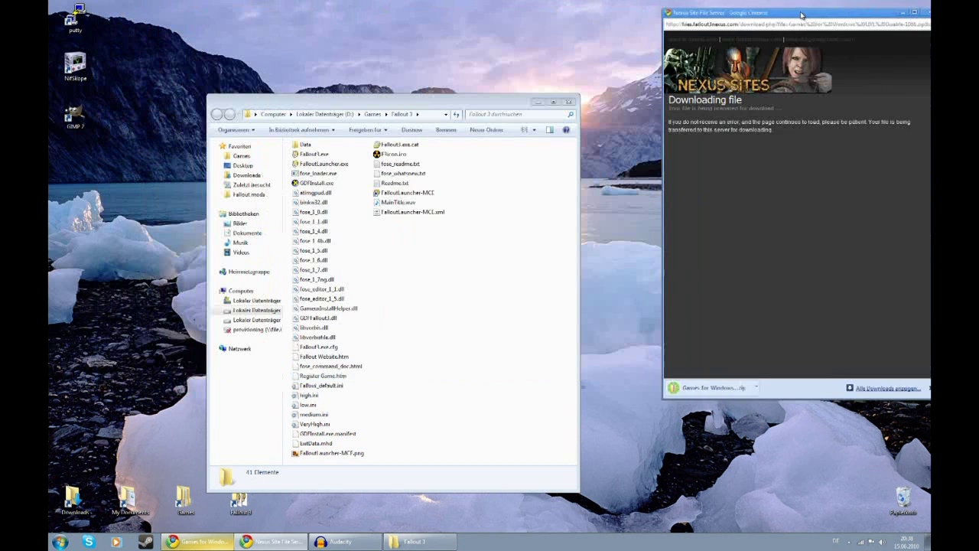
pyautogui.click(703, 395)
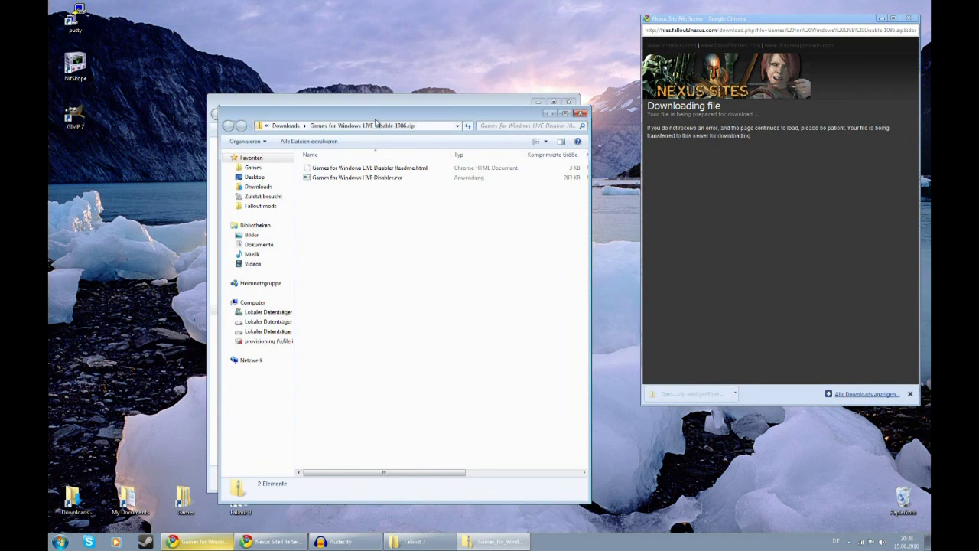
pyautogui.moveTo(383, 98); pyautogui.dragTo(754, 149)
pyautogui.moveTo(715, 266); pyautogui.dragTo(665, 164)
pyautogui.moveTo(715, 206); pyautogui.dragTo(466, 339)
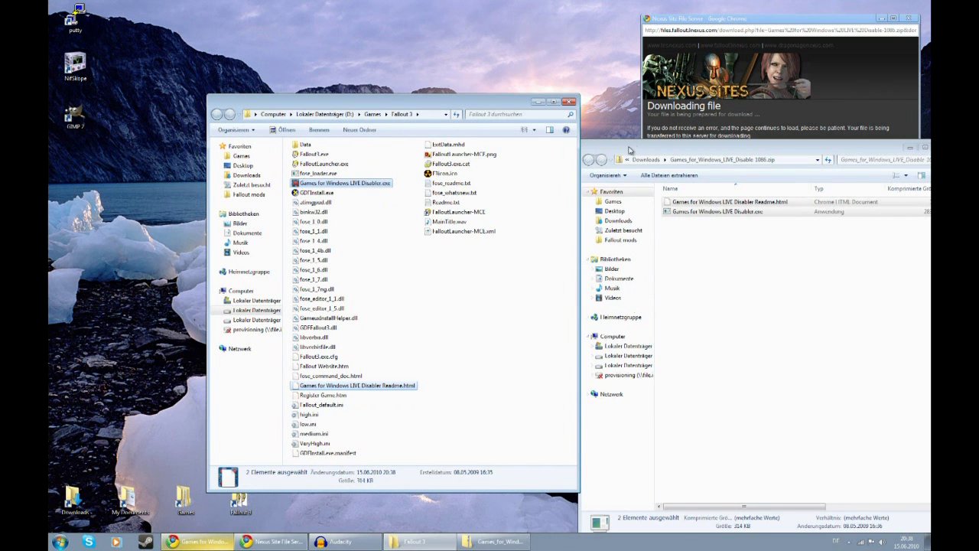
# - Close the zip and Nexus download windows and clear the folder selection
pyautogui.moveTo(632, 150); pyautogui.dragTo(536, 182)
pyautogui.click(849, 176)
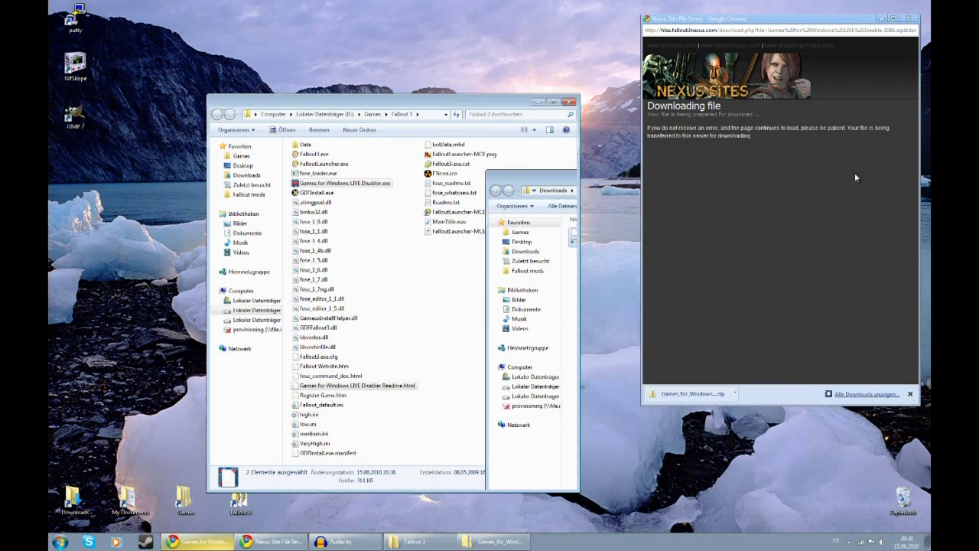
pyautogui.click(909, 18)
pyautogui.click(546, 320)
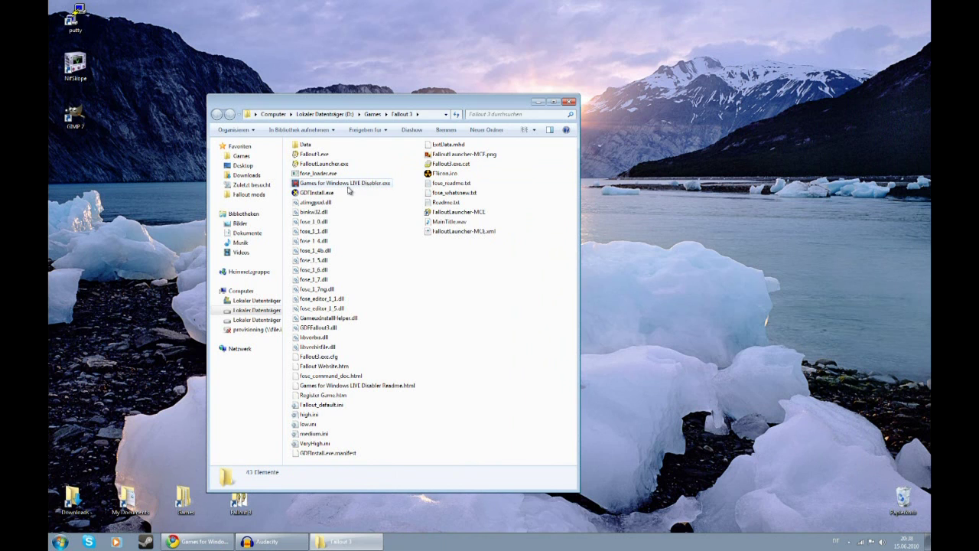
# - Run Games for Windows LIVE Disabler.exe, allowing it via Ausführen
pyautogui.doubleClick(353, 185)
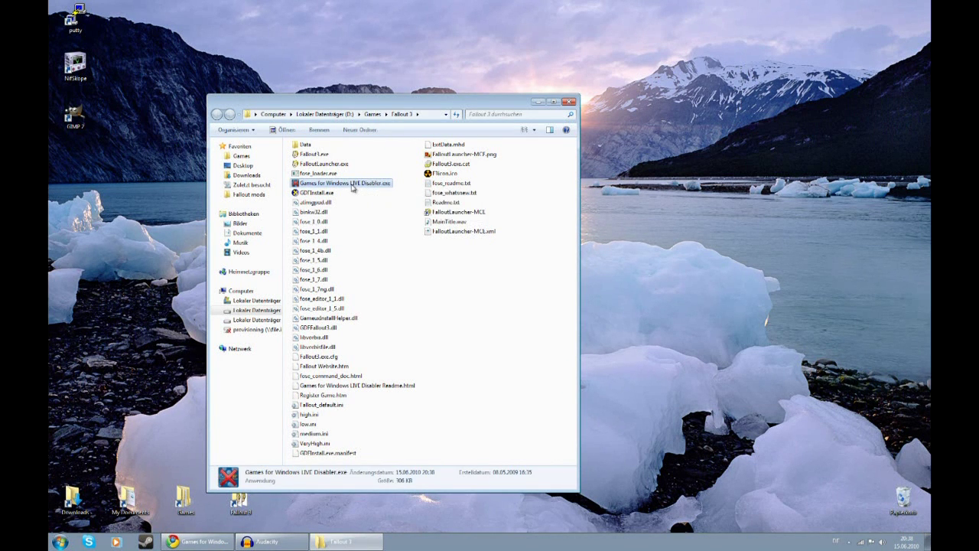
pyautogui.click(510, 278)
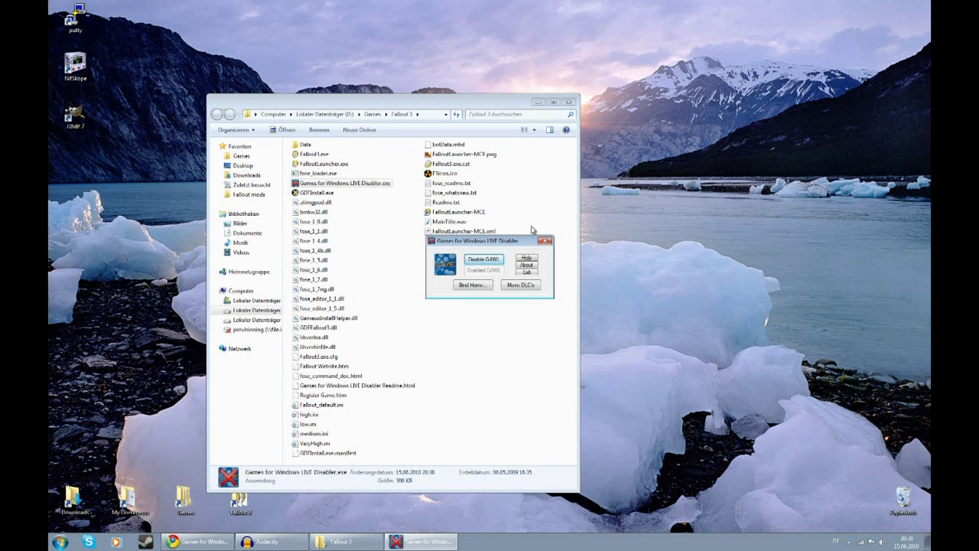
pyautogui.moveTo(498, 247); pyautogui.dragTo(532, 269)
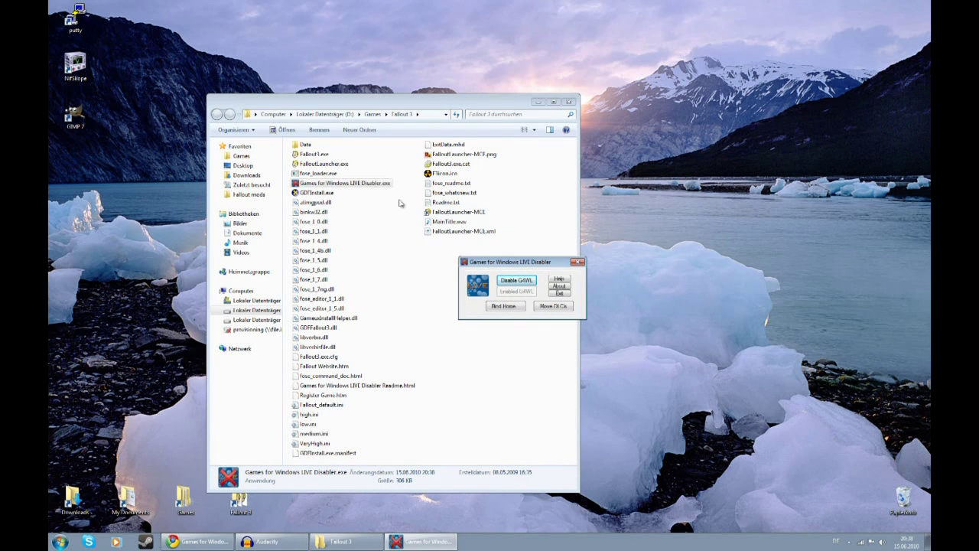
# - Check the game's Data folder, close the disabler, and return to the Nexus page in Chrome
pyautogui.doubleClick(305, 145)
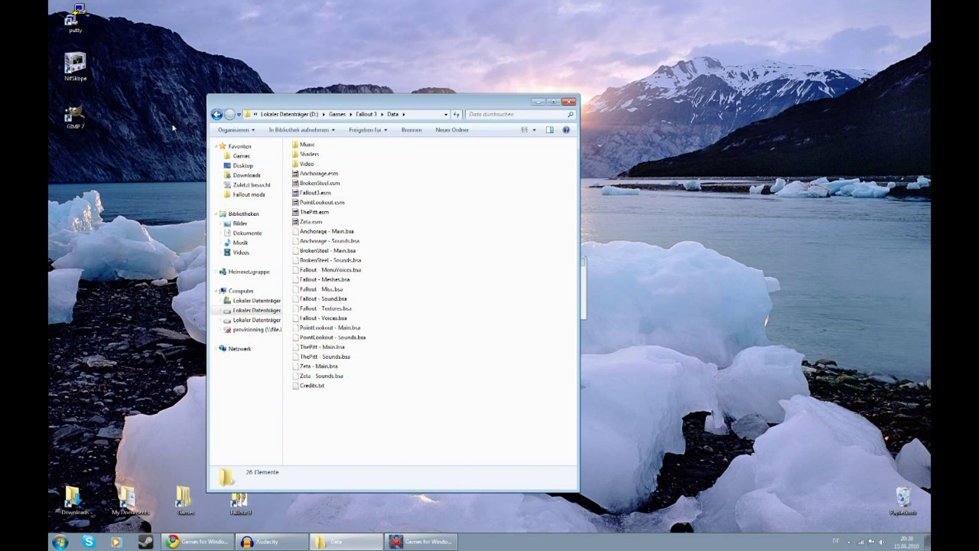
pyautogui.click(217, 114)
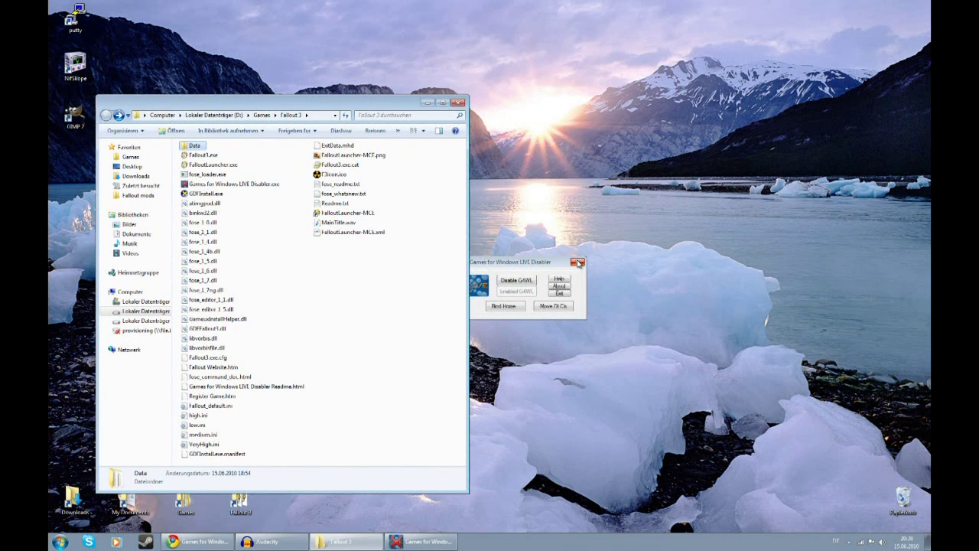
pyautogui.click(579, 262)
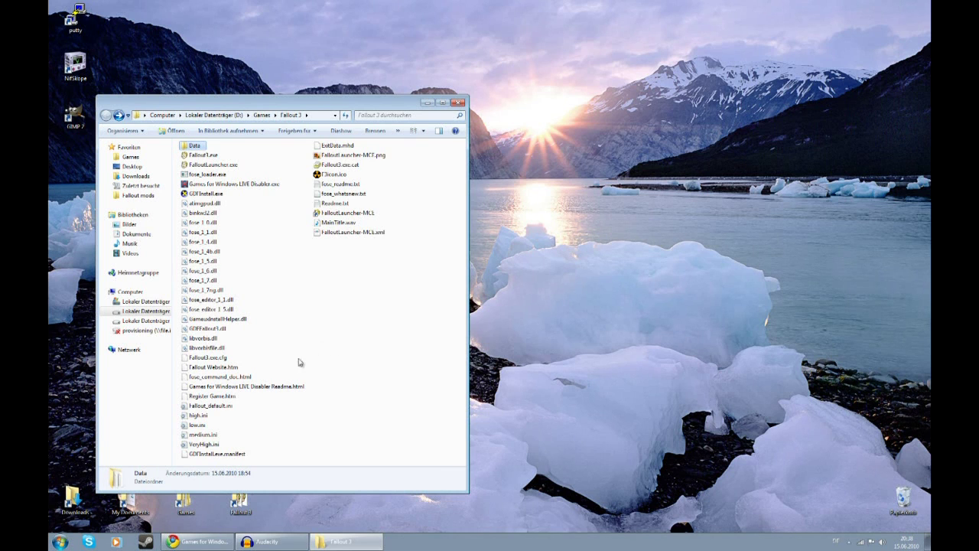
pyautogui.click(196, 541)
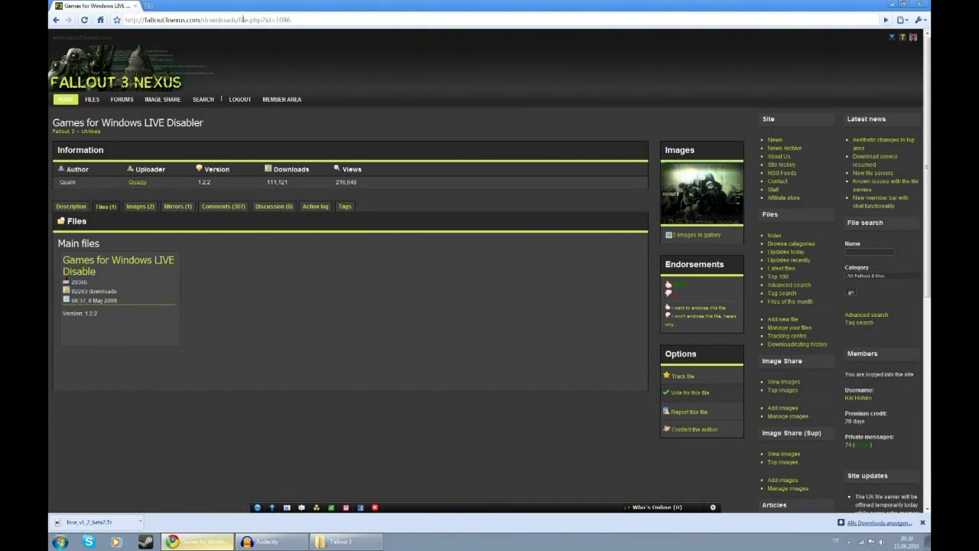
# - Search Nexus for 'fallout mod man' and download the fomm 0_11_9 main file
pyautogui.click(880, 251)
pyautogui.write('fall')
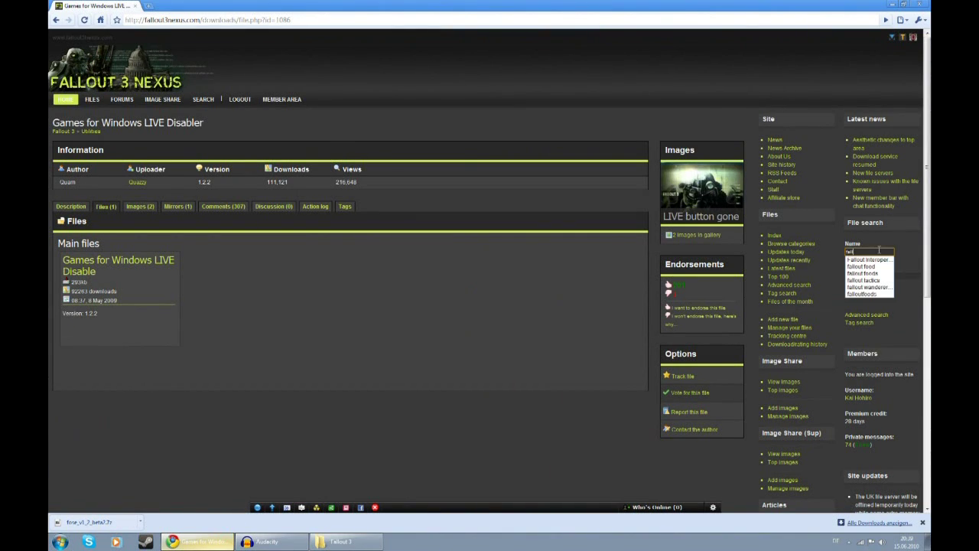
pyautogui.write('out mod manag')
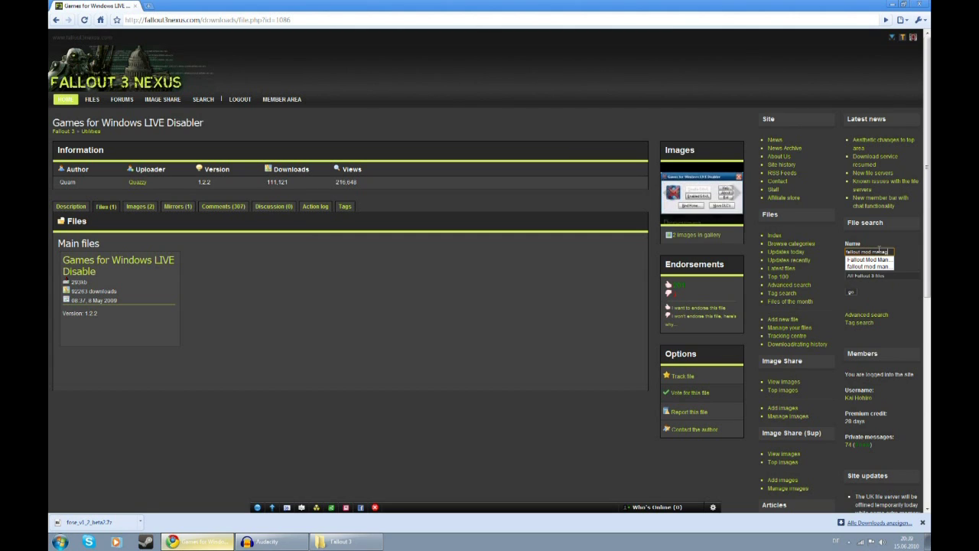
pyautogui.press('Return')
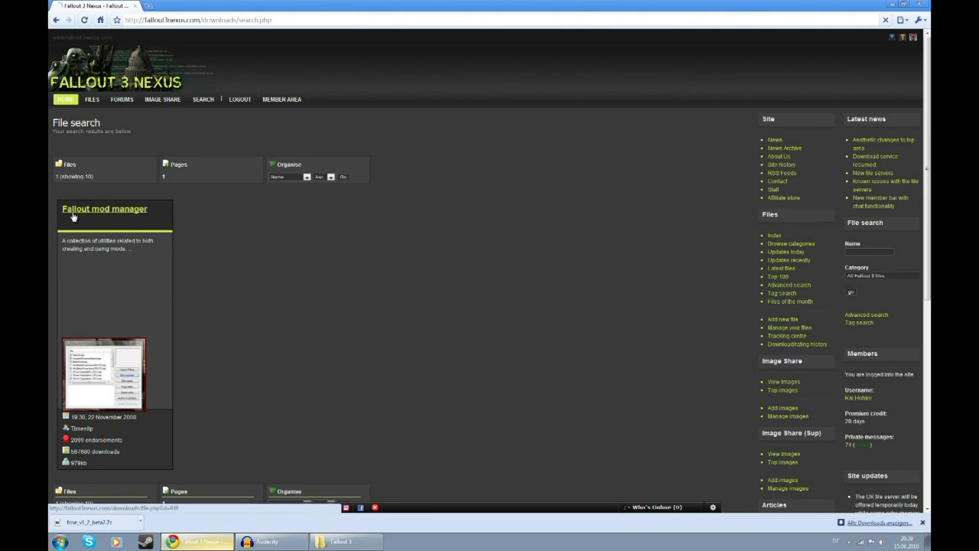
pyautogui.click(72, 217)
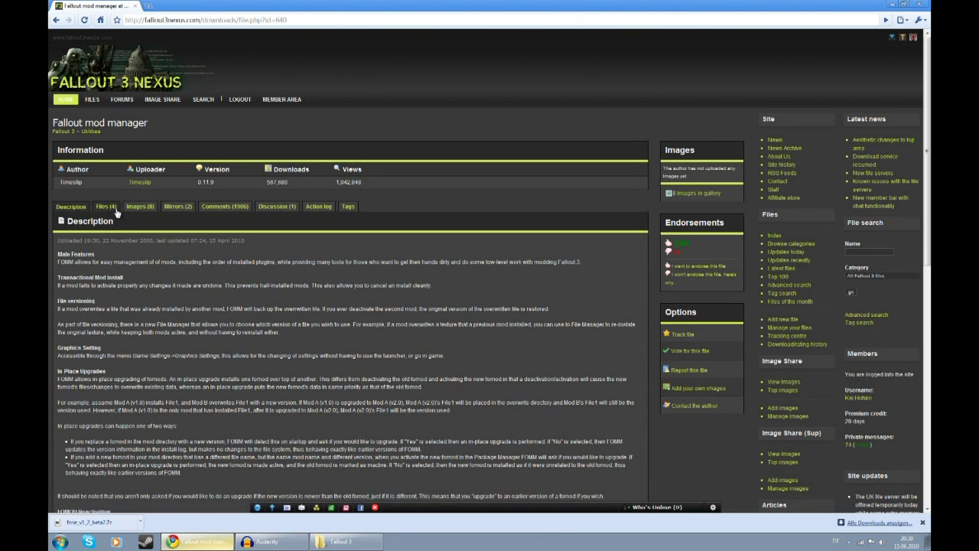
pyautogui.click(111, 208)
pyautogui.click(113, 262)
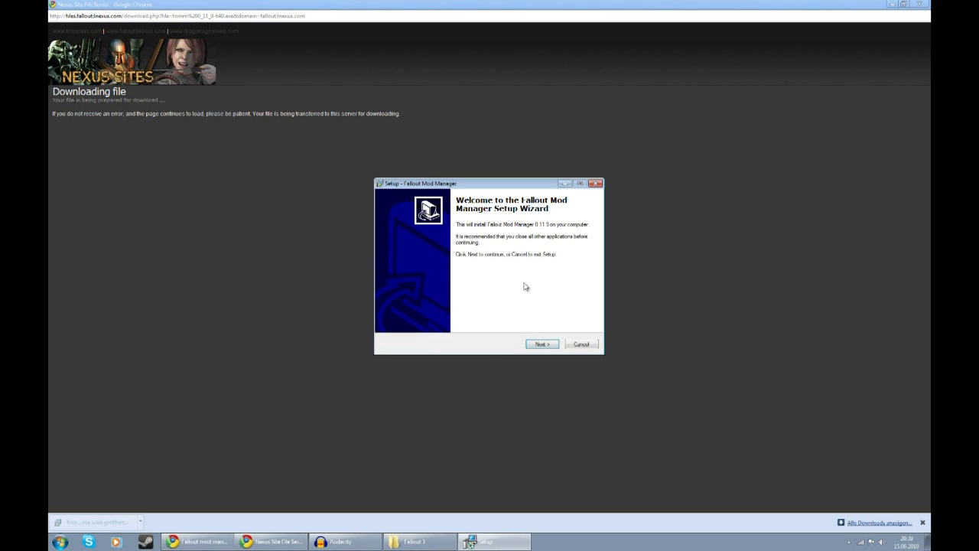
# - Install Fallout Mod Manager, accepting the license and default folder, start menu and tasks, then launch it
pyautogui.click(920, 4)
pyautogui.click(542, 344)
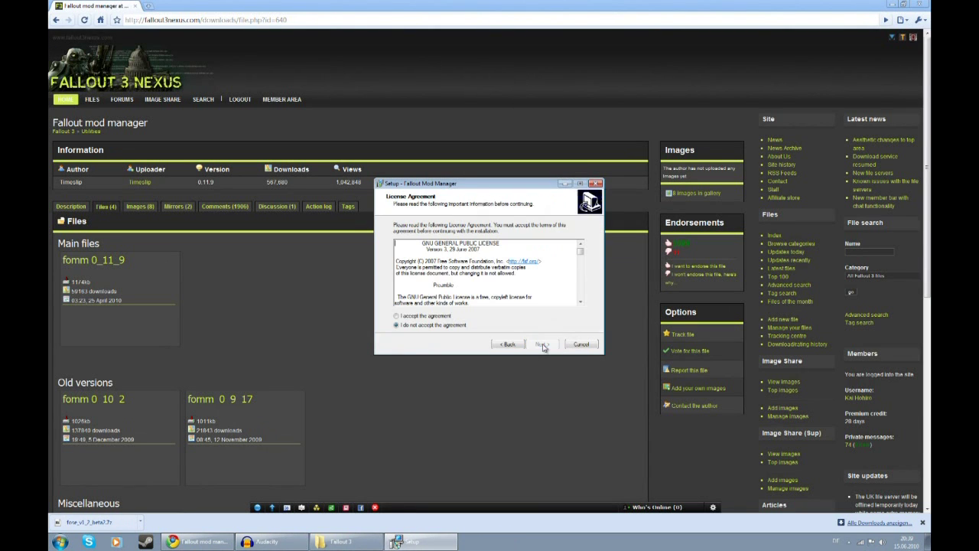
pyautogui.click(440, 316)
pyautogui.click(542, 344)
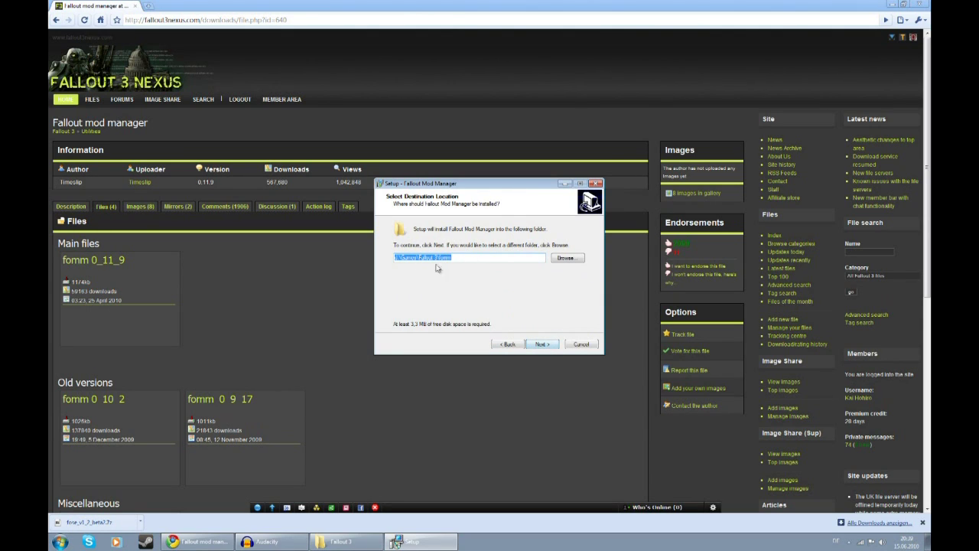
pyautogui.click(541, 344)
pyautogui.click(543, 345)
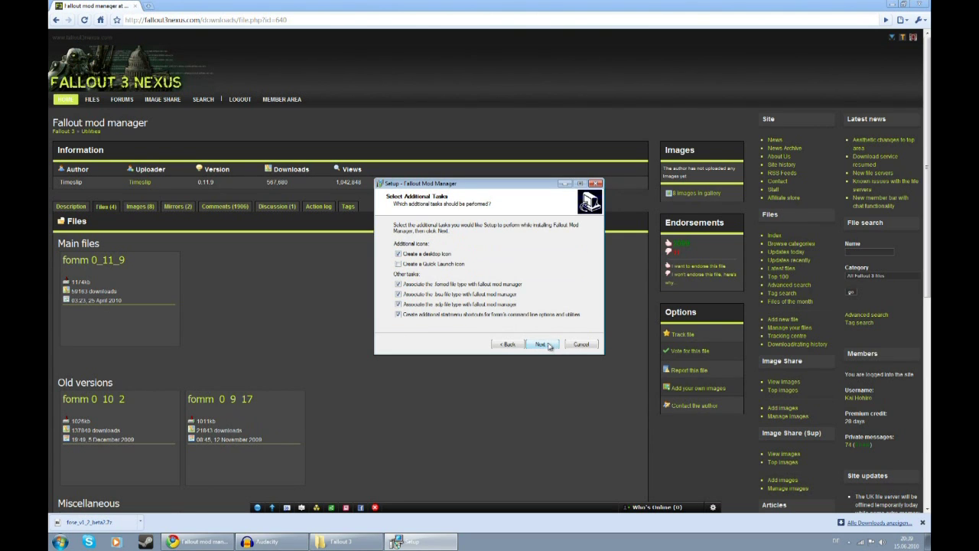
pyautogui.click(543, 344)
pyautogui.click(545, 346)
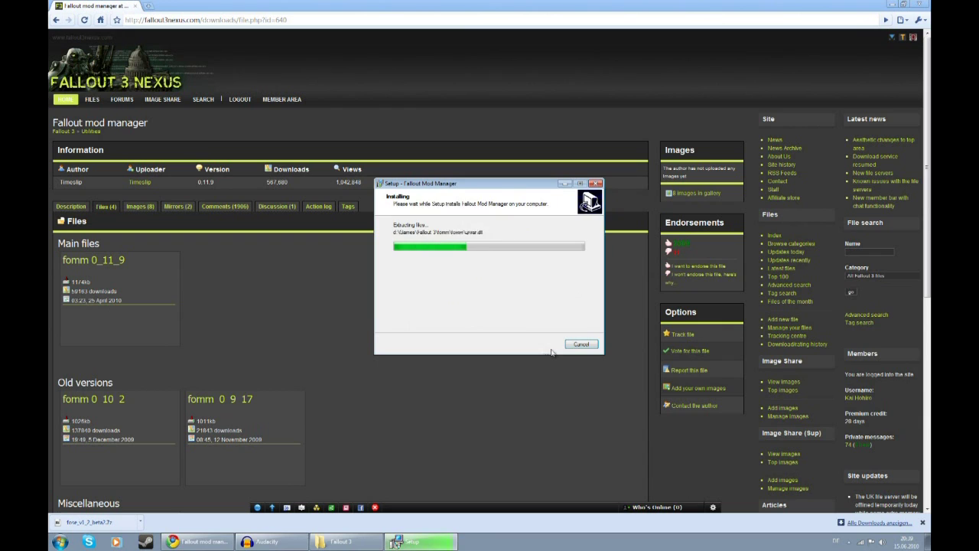
pyautogui.click(542, 344)
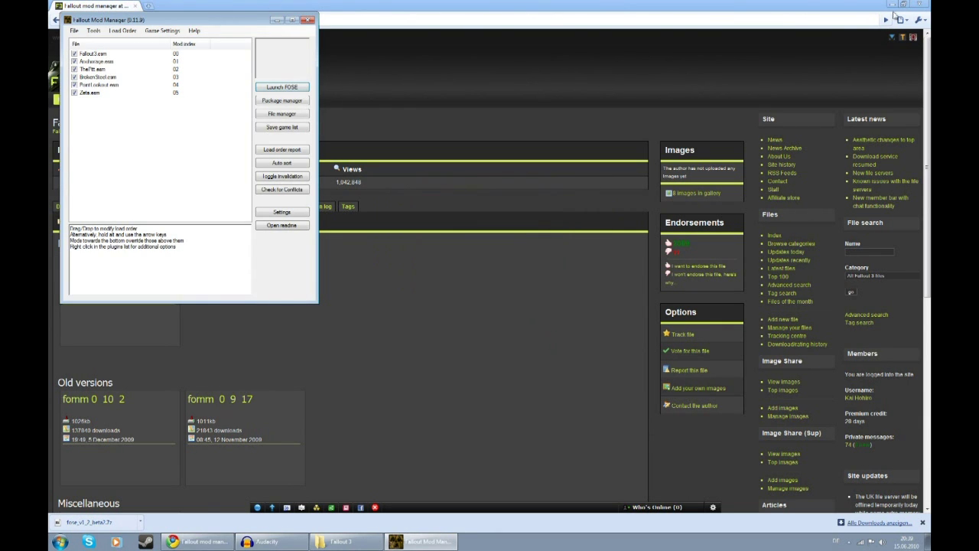
# - Move the mod manager aside, view the Fallout3.esm plugin details, then close it
pyautogui.click(893, 5)
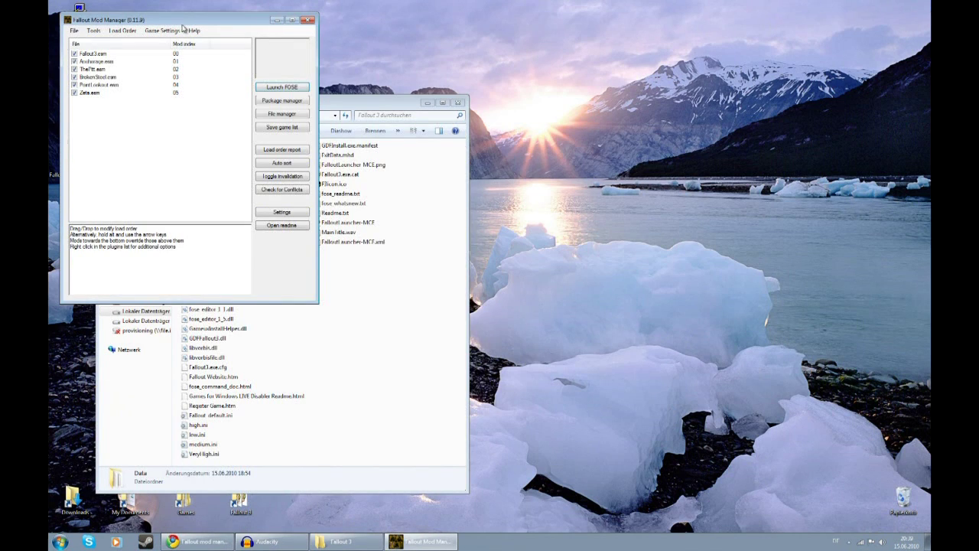
pyautogui.moveTo(182, 25)
pyautogui.mouseDown()
pyautogui.moveTo(390, 84)
pyautogui.moveTo(668, 141)
pyautogui.mouseUp()
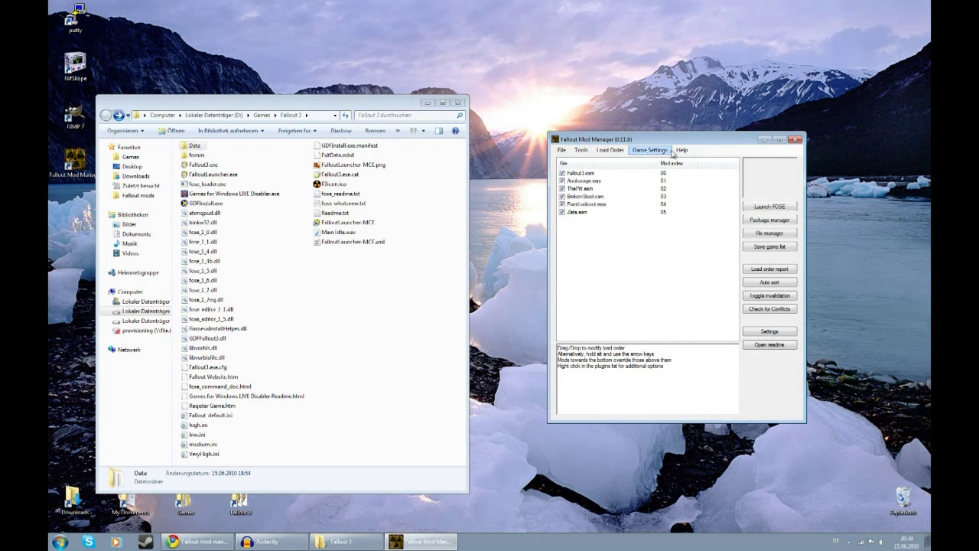
pyautogui.click(581, 175)
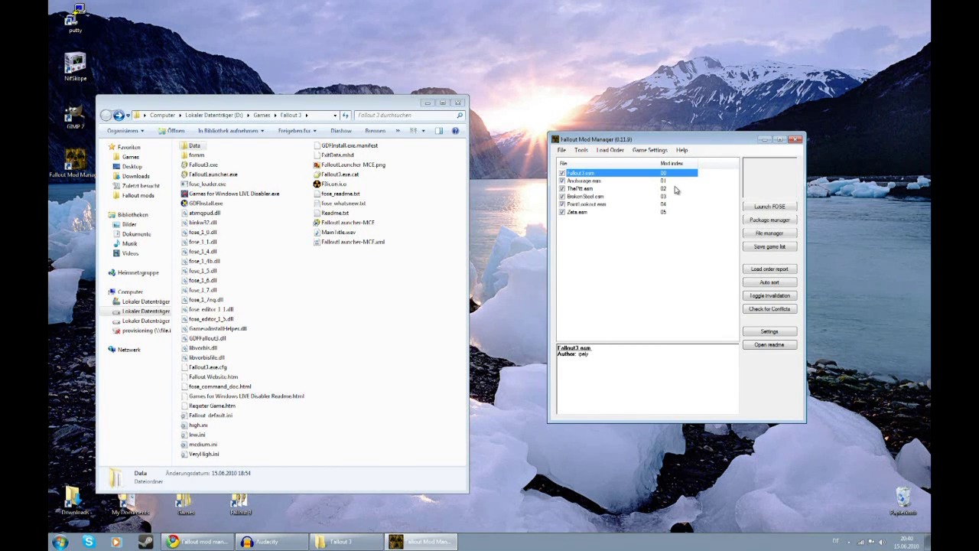
pyautogui.click(795, 139)
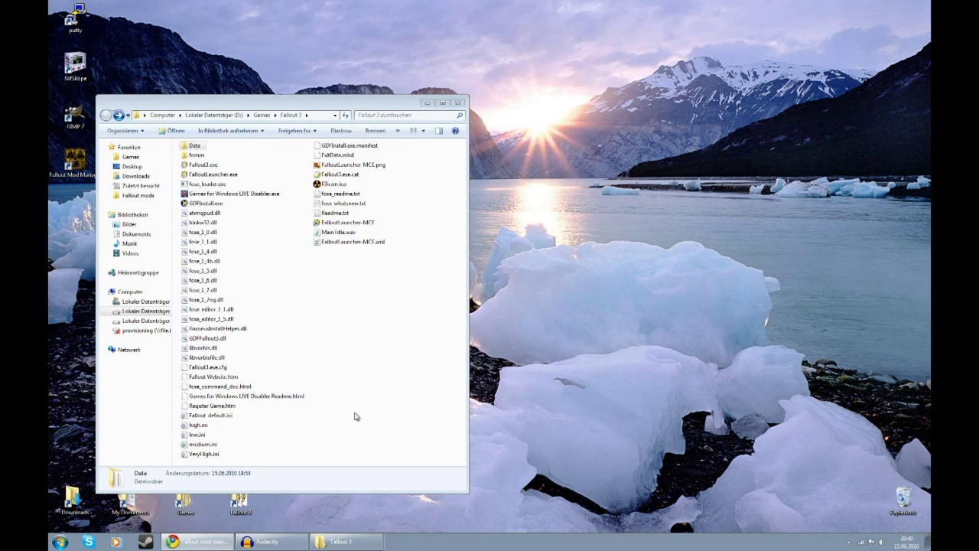
pyautogui.click(197, 541)
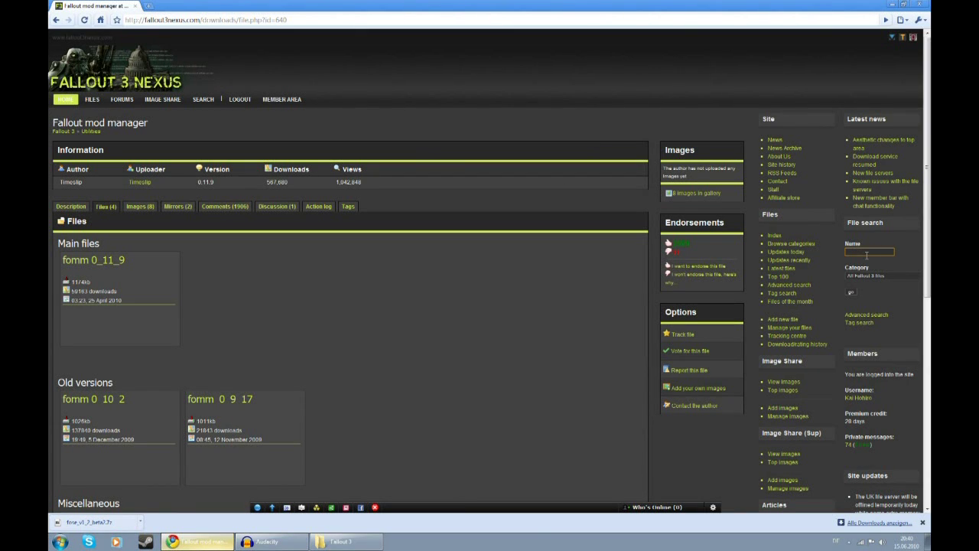
# - Search Nexus for 'fo3e' and open the FO3Edit file page
pyautogui.write('fo3e')
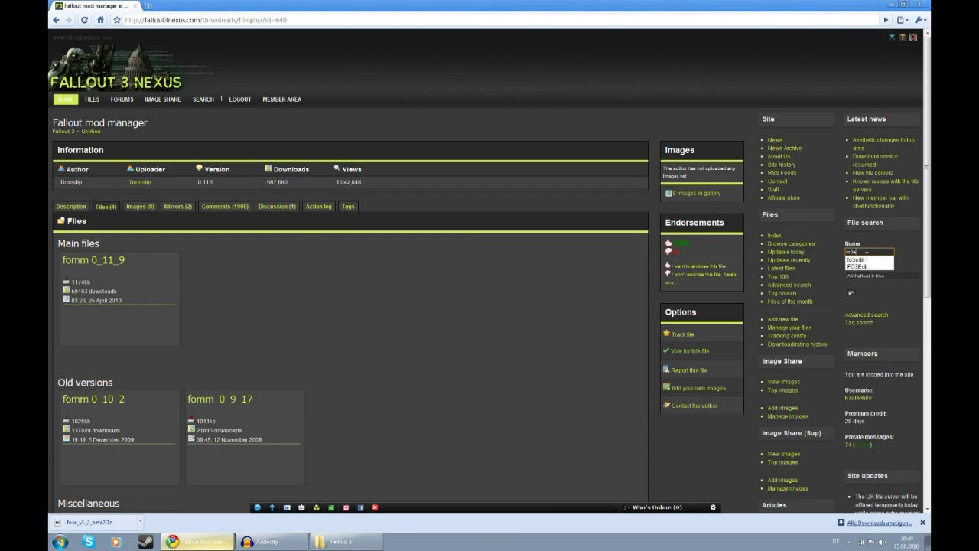
pyautogui.press('Return')
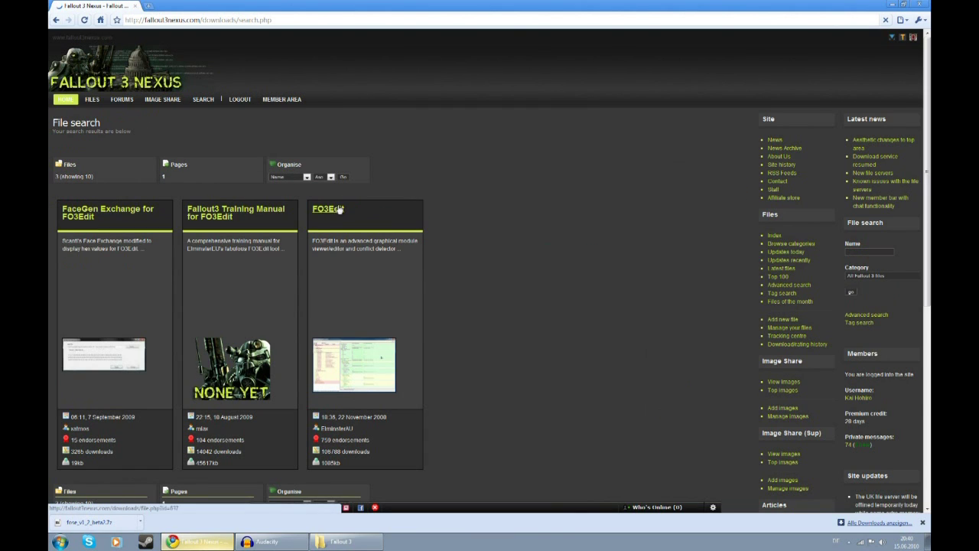
pyautogui.click(339, 209)
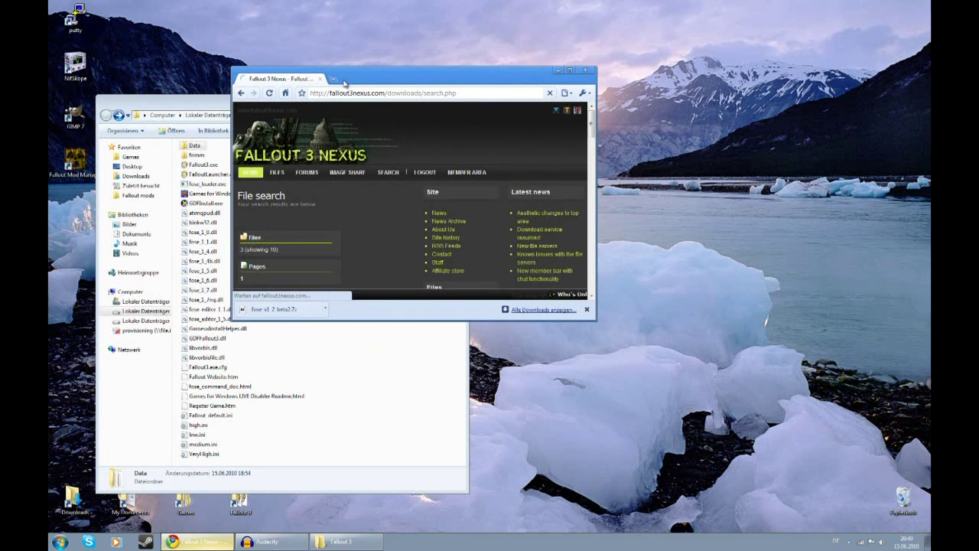
# - Download the FO3Edit 2.5.3 main file and minimize the main Nexus window
pyautogui.moveTo(285, 2); pyautogui.dragTo(640, 39)
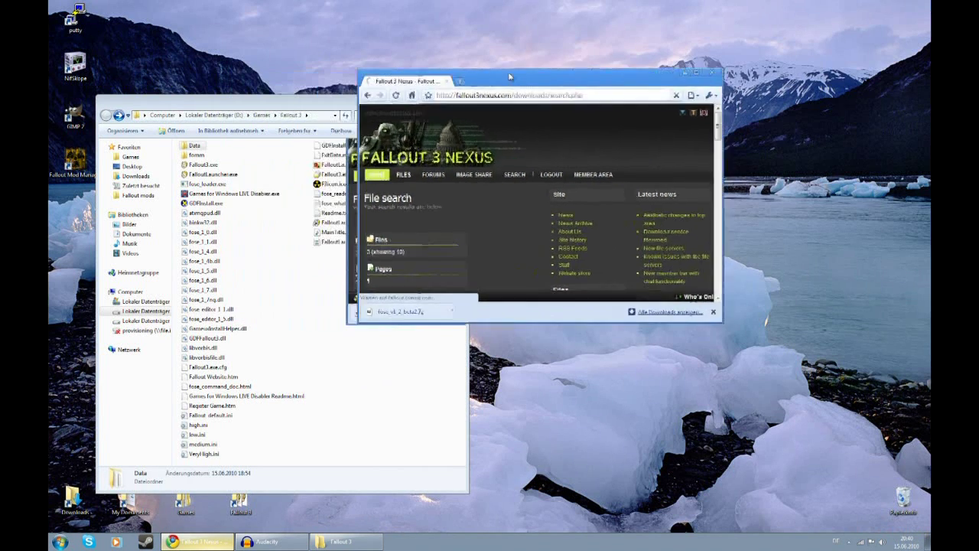
pyautogui.moveTo(900, 290); pyautogui.dragTo(924, 504)
pyautogui.click(596, 401)
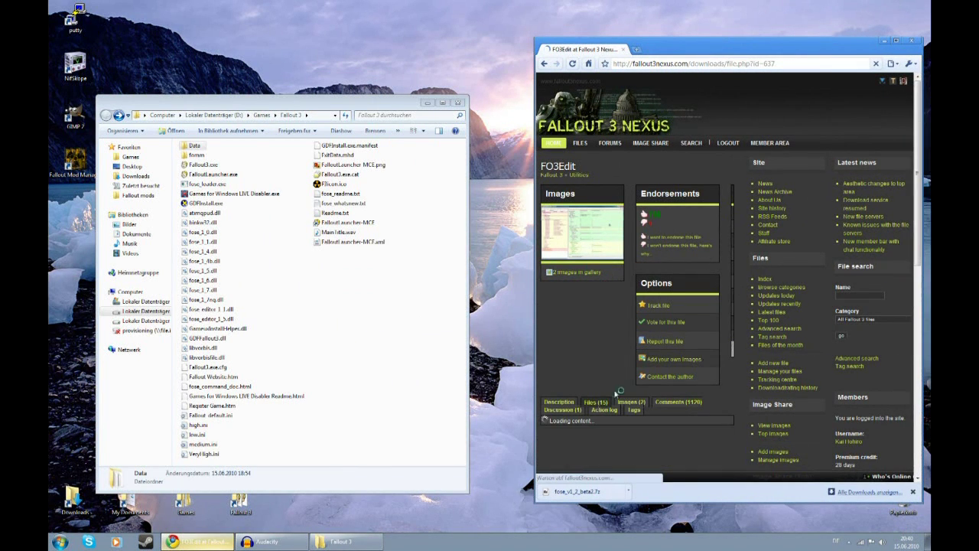
pyautogui.click(716, 50)
pyautogui.doubleClick(715, 51)
pyautogui.scroll(-1, 285, 269)
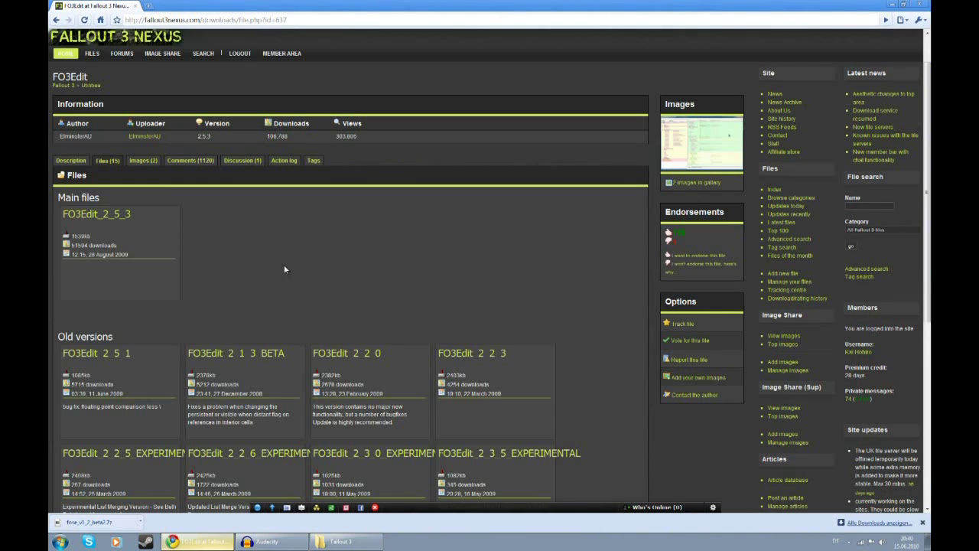
pyautogui.click(105, 215)
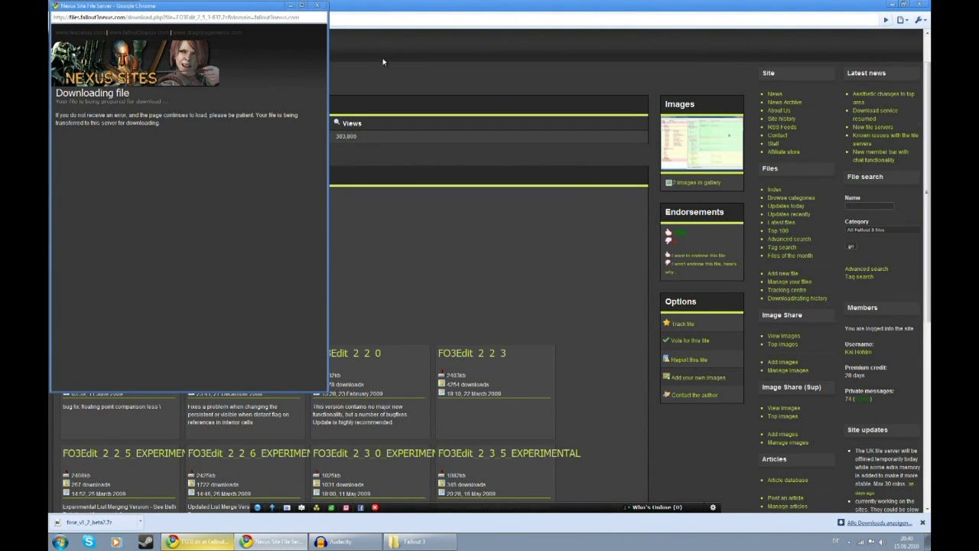
pyautogui.click(893, 4)
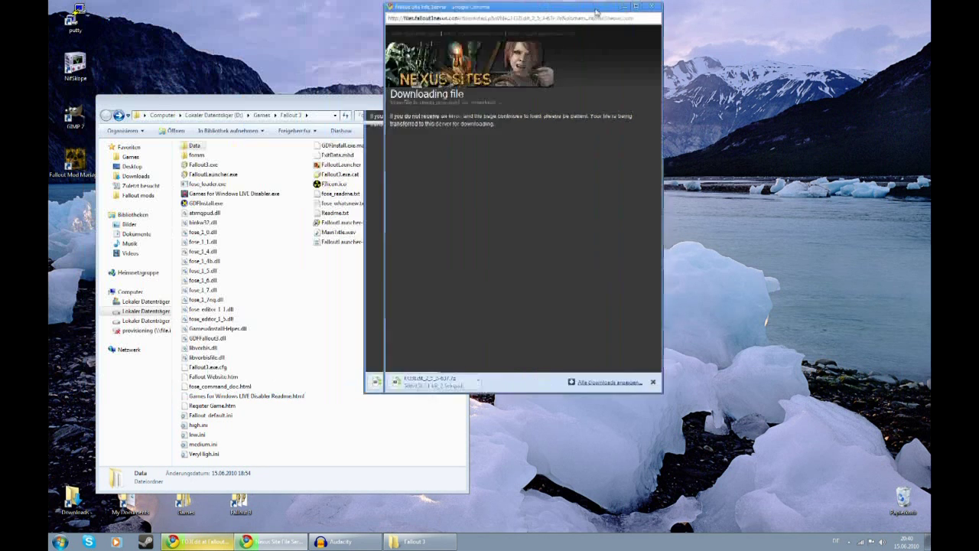
# - Copy FO3Edit.exe and its Hardcoded .dat file from the archive into the Fallout 3 folder
pyautogui.moveTo(250, 14); pyautogui.dragTo(727, 17)
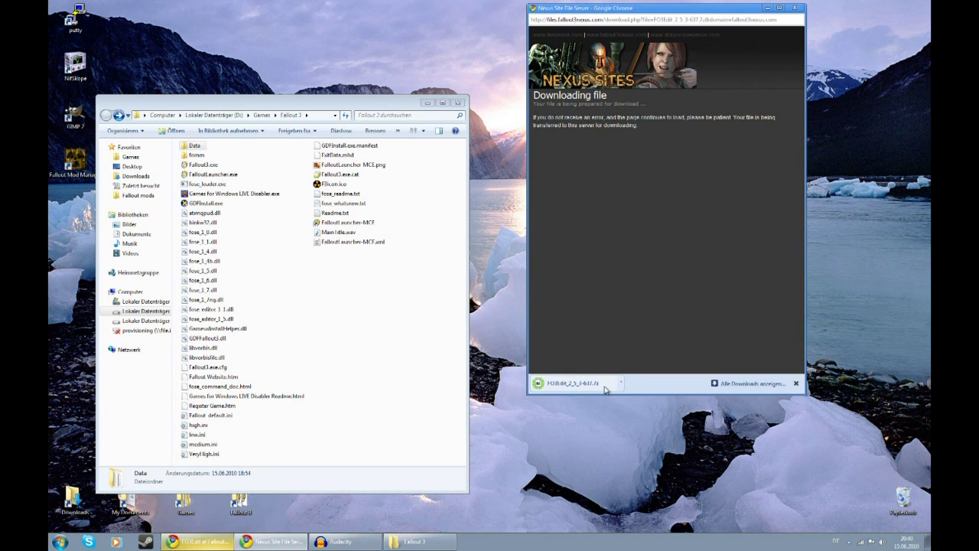
pyautogui.click(603, 385)
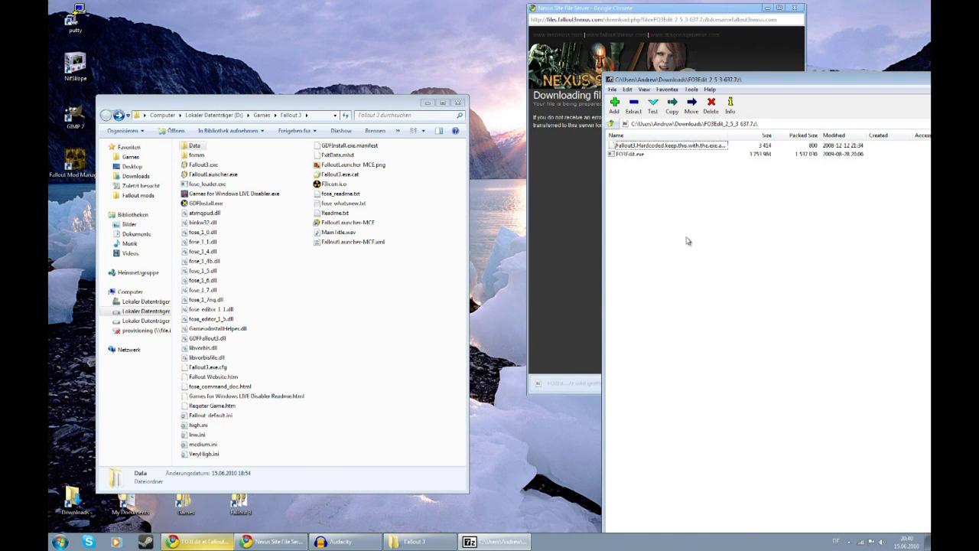
pyautogui.moveTo(689, 241)
pyautogui.mouseDown()
pyautogui.moveTo(607, 141)
pyautogui.moveTo(321, 283)
pyautogui.mouseUp()
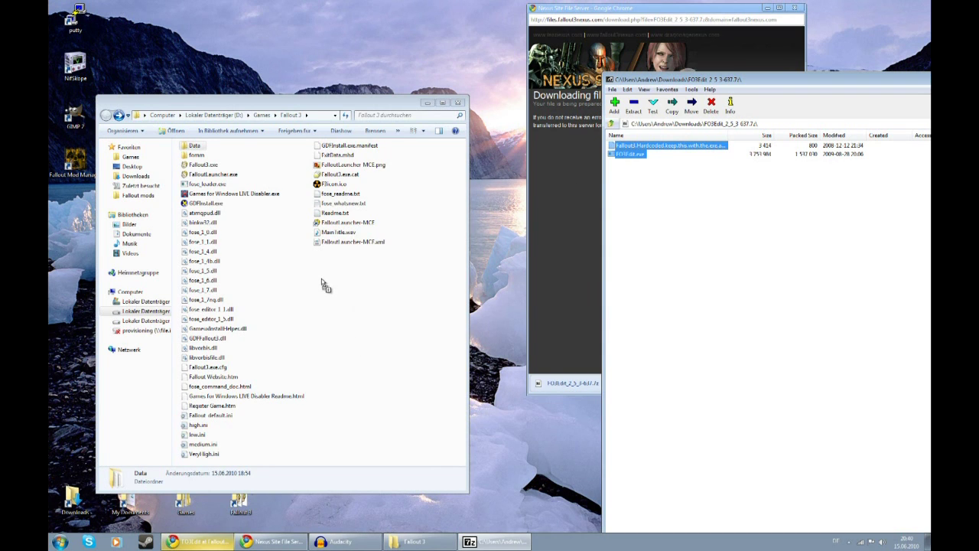
pyautogui.moveTo(321, 284); pyautogui.dragTo(327, 288)
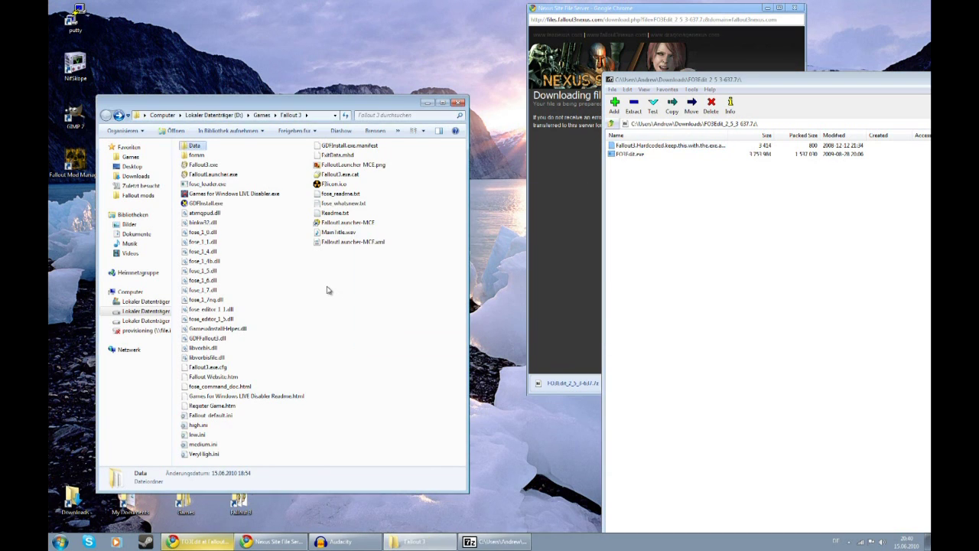
pyautogui.click(374, 300)
pyautogui.doubleClick(611, 81)
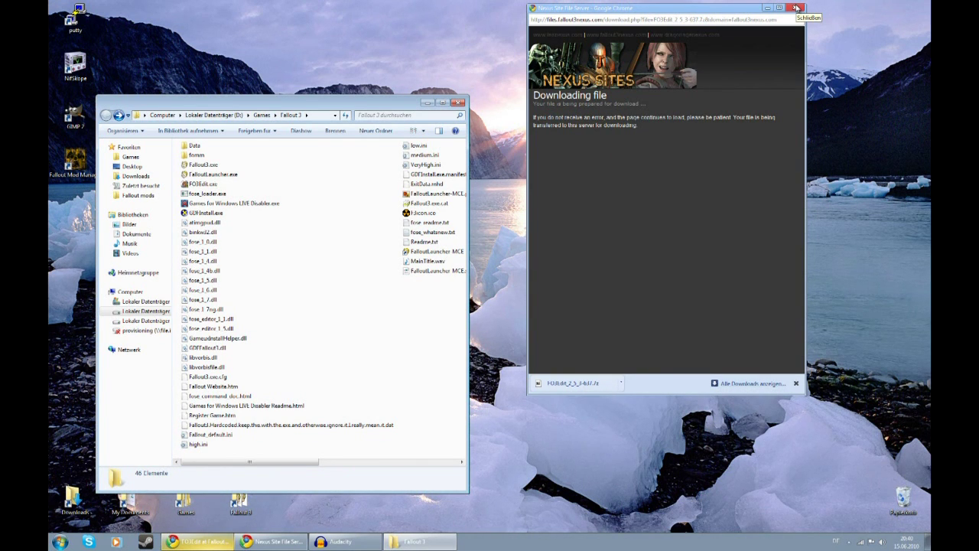
pyautogui.click(796, 8)
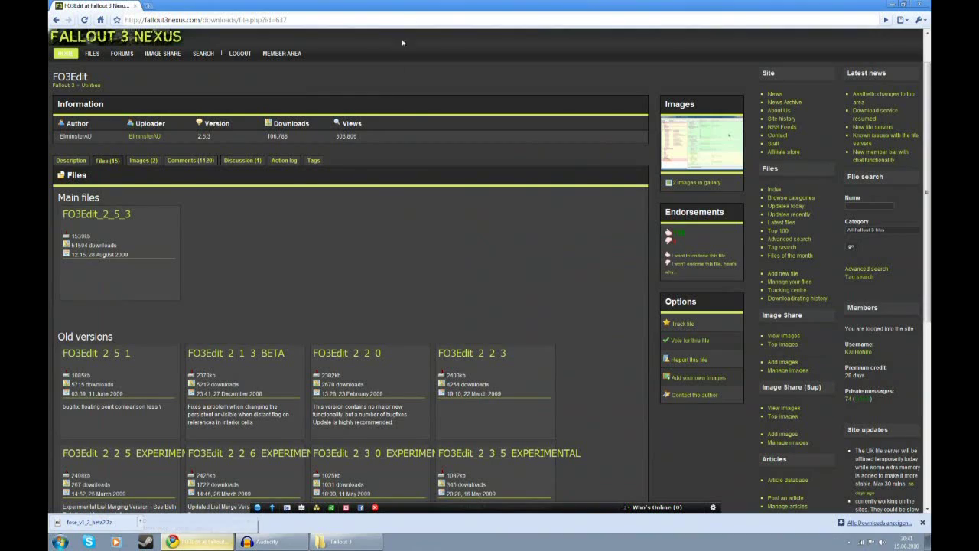
# - Restore the Nexus browser full screen on the FO3Edit files page and select the File search Name box
pyautogui.click(198, 524)
pyautogui.doubleClick(379, 5)
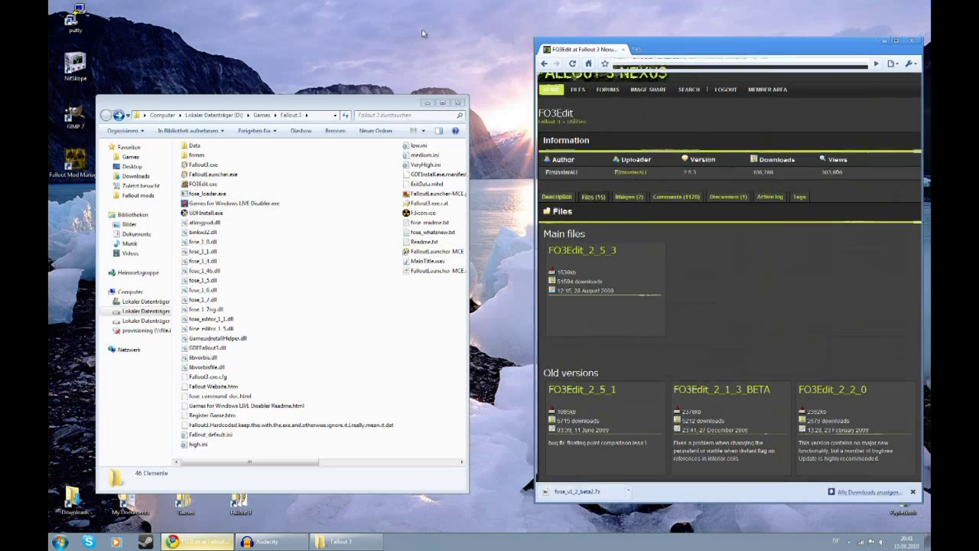
pyautogui.doubleClick(658, 42)
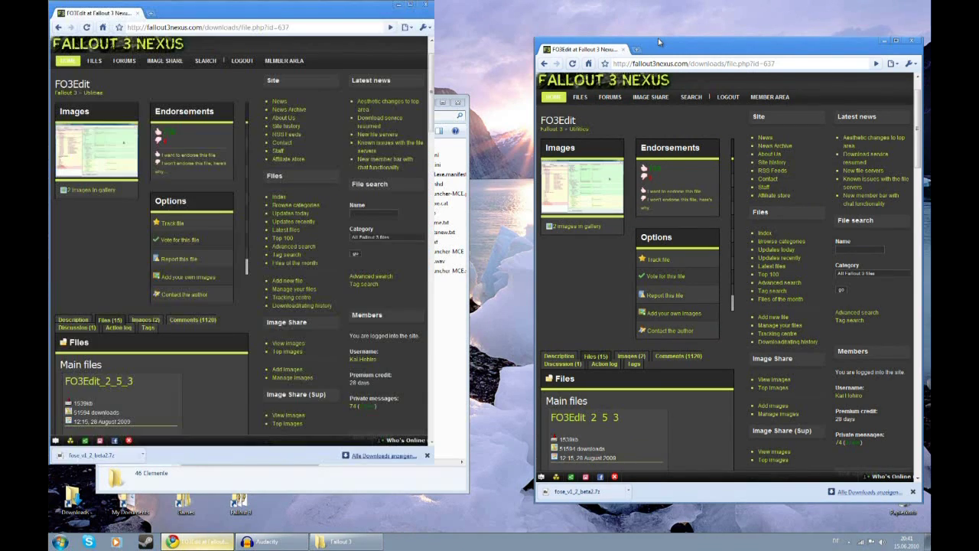
pyautogui.click(870, 206)
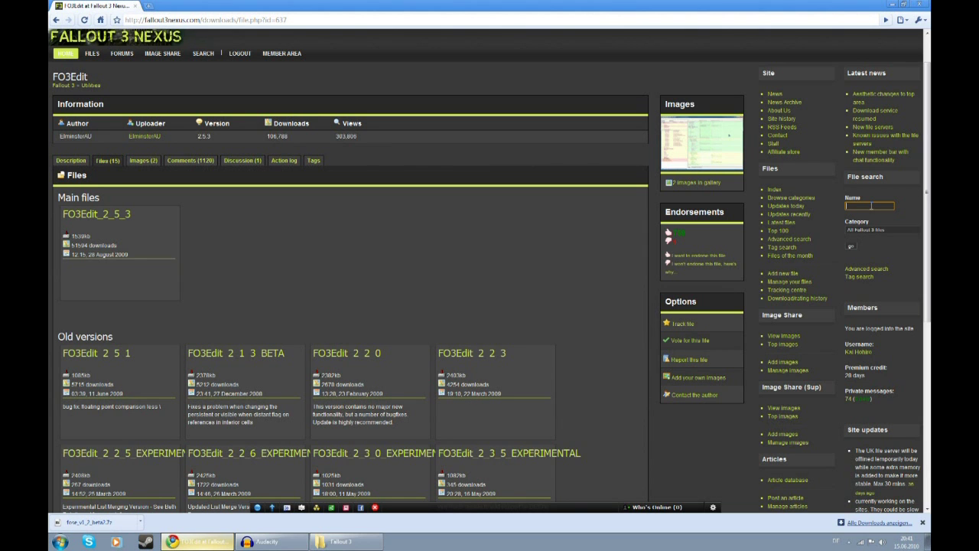
# - Search Nexus for 'fwe' and open the FWE - FO3 Wanderers Edition files list
pyautogui.write('fwe')
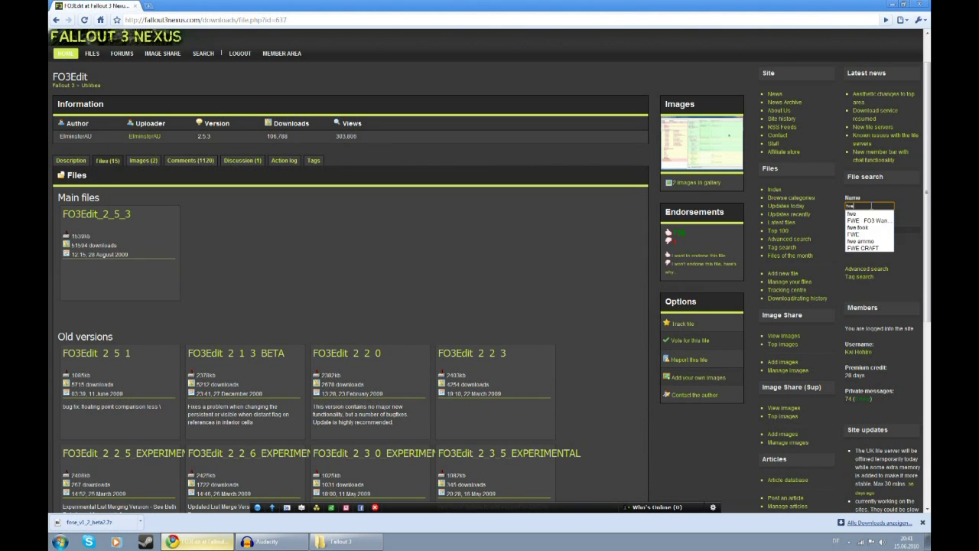
pyautogui.press('Return')
pyautogui.scroll(-1, 367, 293)
pyautogui.scroll(-1, 245, 325)
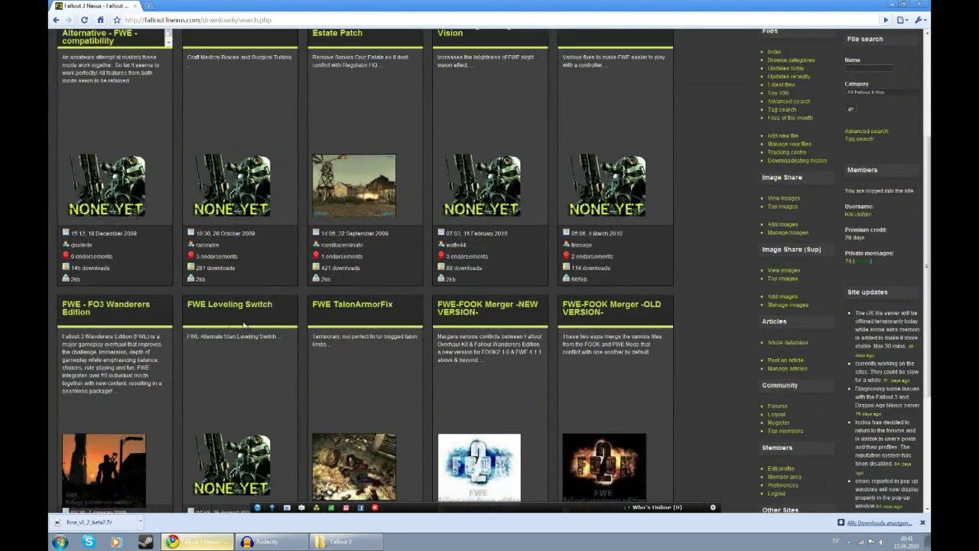
pyautogui.scroll(1, 516, 259)
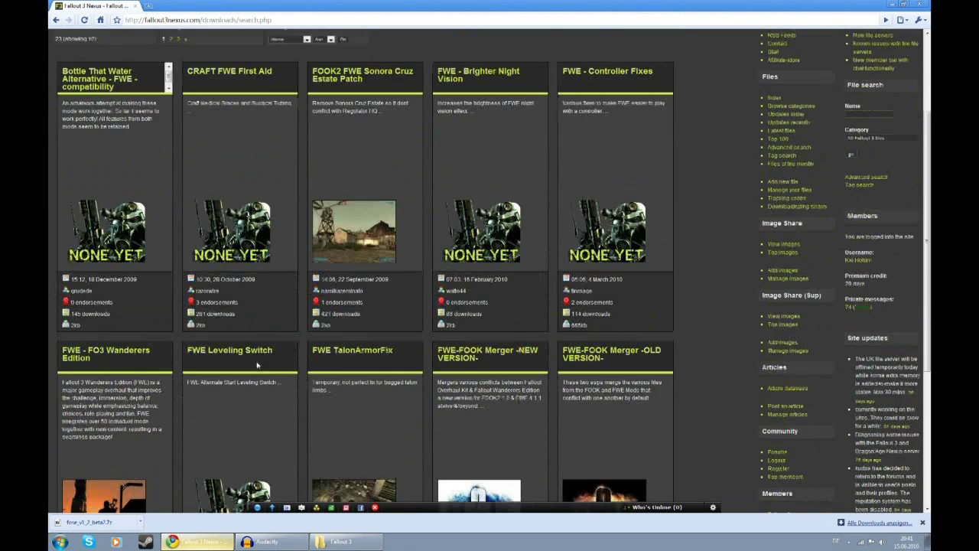
pyautogui.click(107, 348)
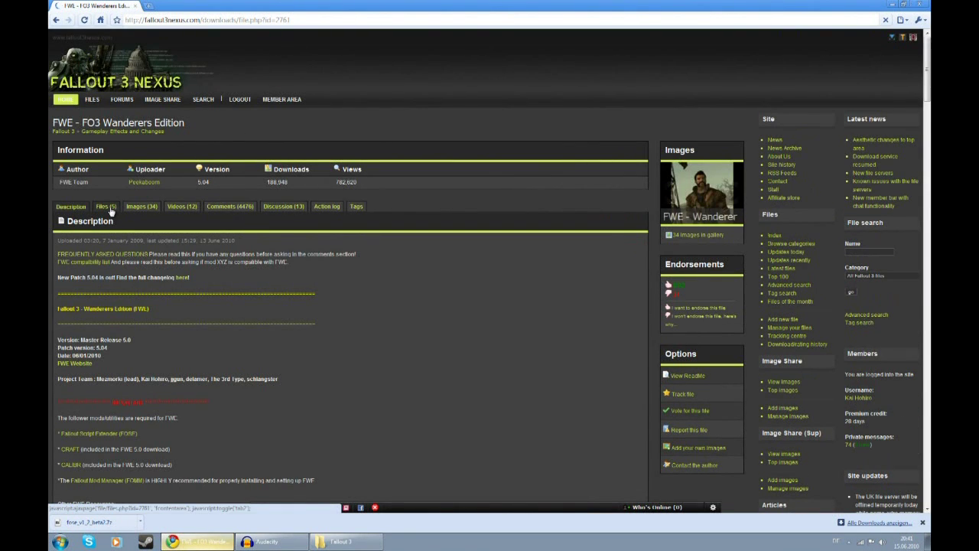
pyautogui.click(105, 208)
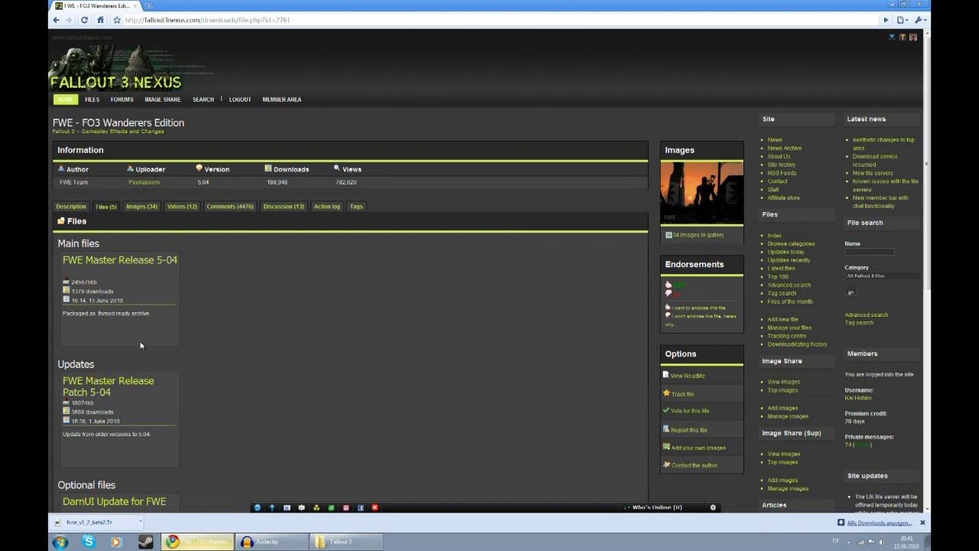
# - Highlight the Master Release 5-04 main file and the DarnUI Update for FWE file
pyautogui.moveTo(195, 259); pyautogui.dragTo(62, 260)
pyautogui.scroll(-3, 272, 341)
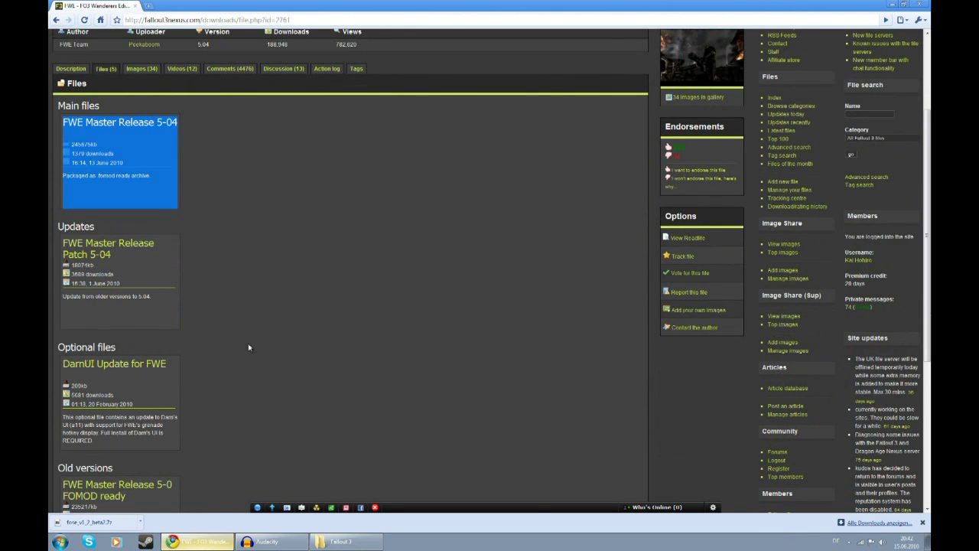
pyautogui.moveTo(178, 365); pyautogui.dragTo(63, 364)
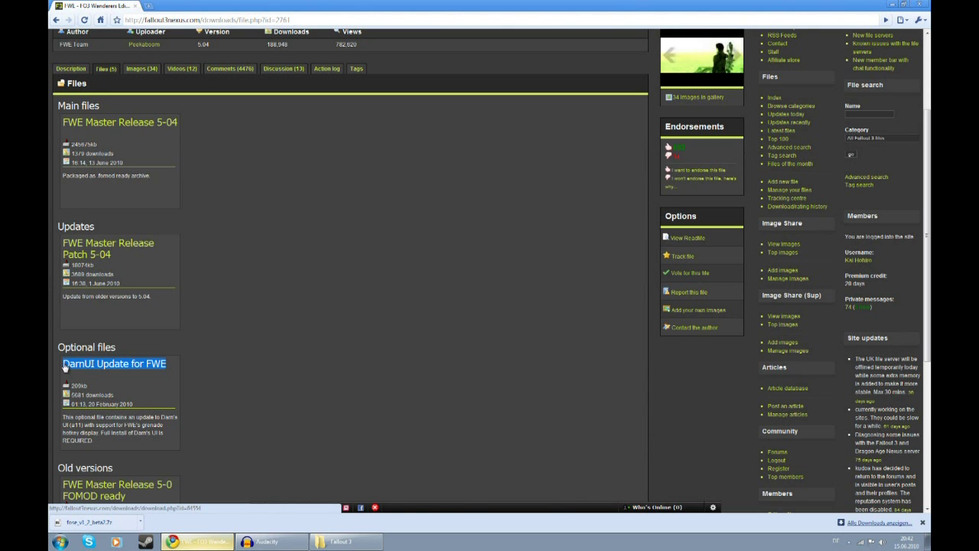
pyautogui.scroll(3, 863, 281)
# - Search Nexus for 'marts mutant mod' and open the Marts Mutant Mod - RC 5 files list
pyautogui.click(848, 255)
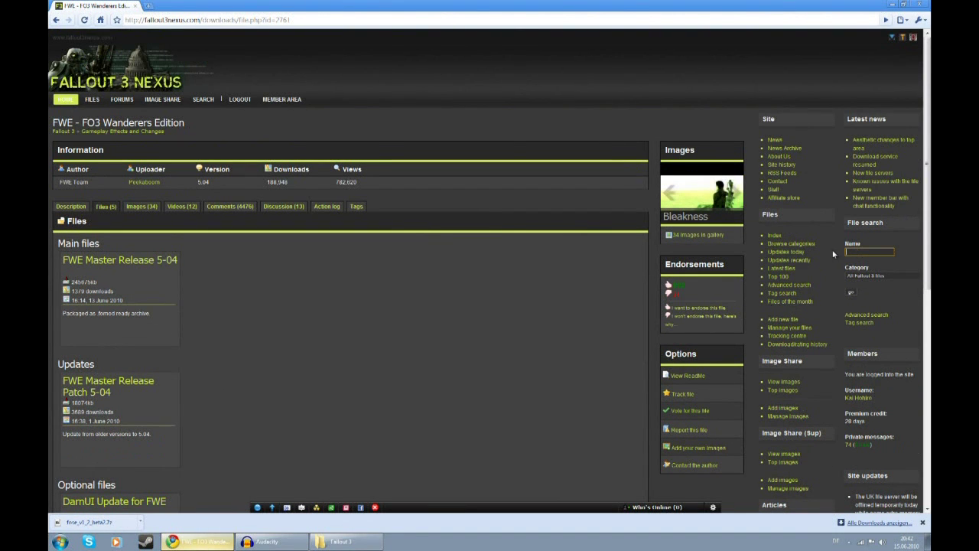
pyautogui.write('marts mutan')
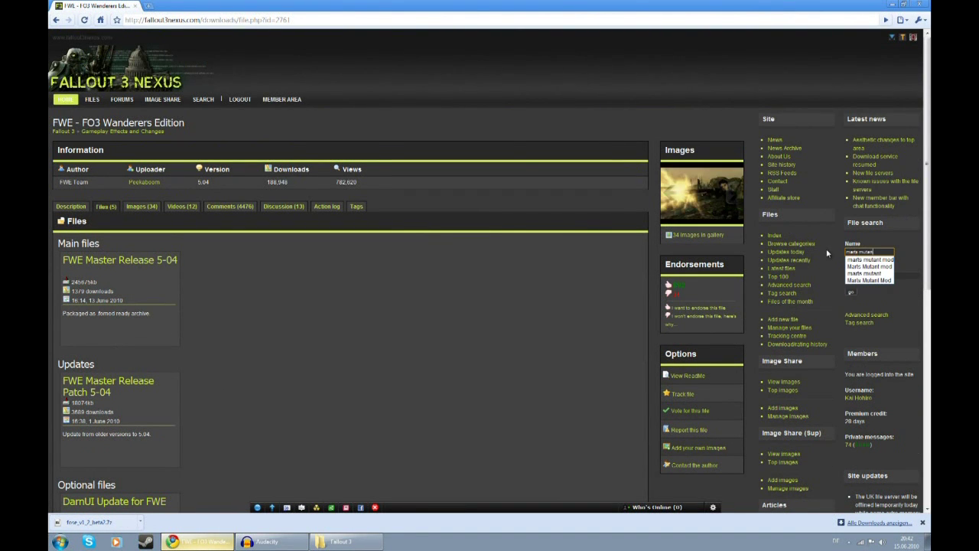
pyautogui.write('t mod')
pyautogui.press('Return')
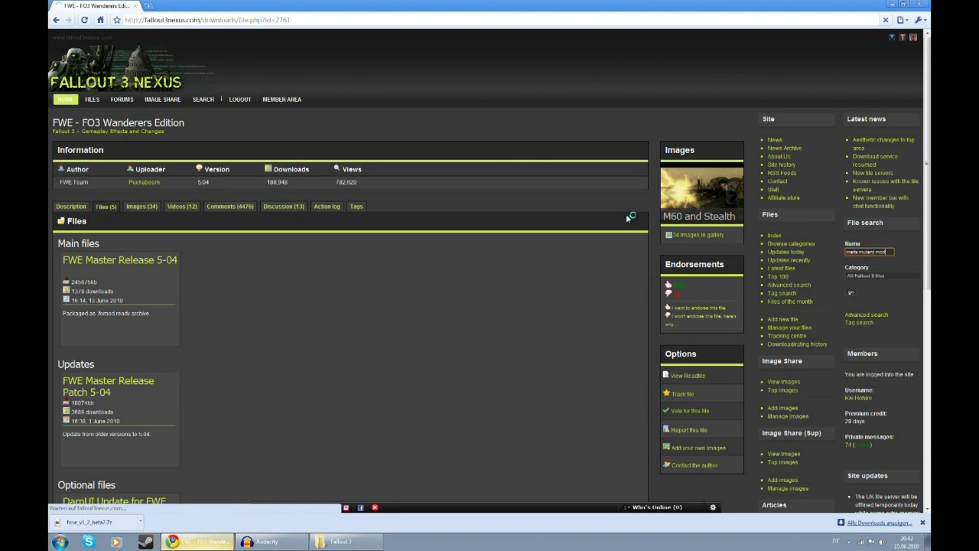
pyautogui.scroll(-2, 442, 329)
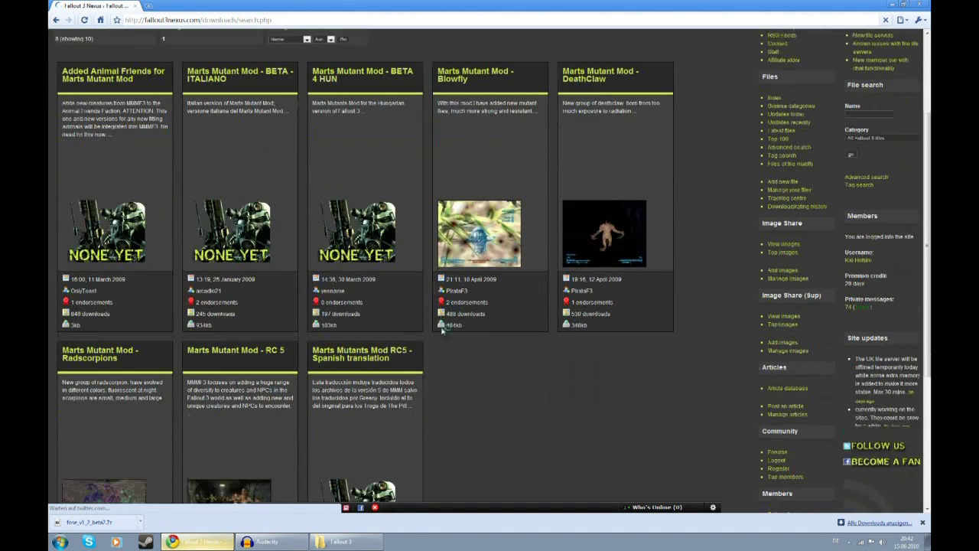
pyautogui.scroll(-2, 344, 273)
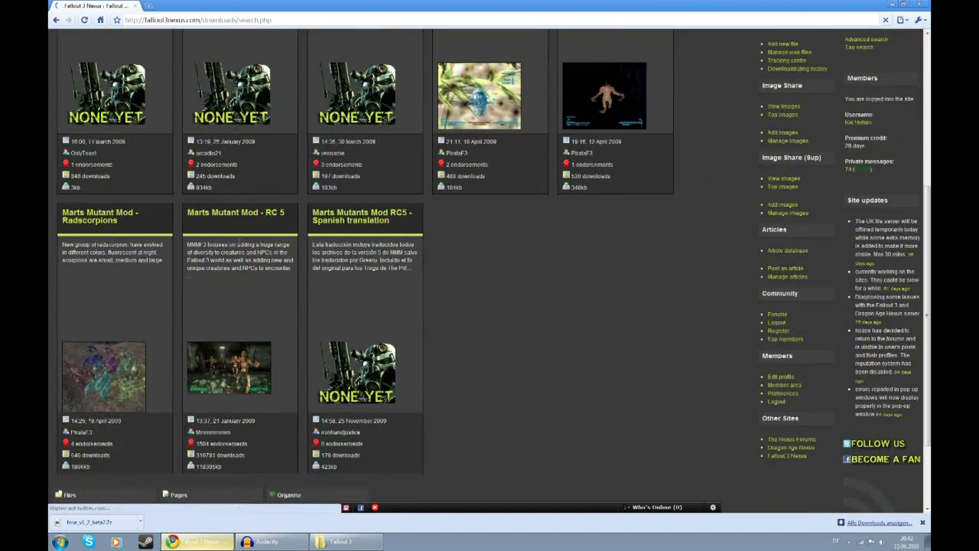
pyautogui.click(243, 213)
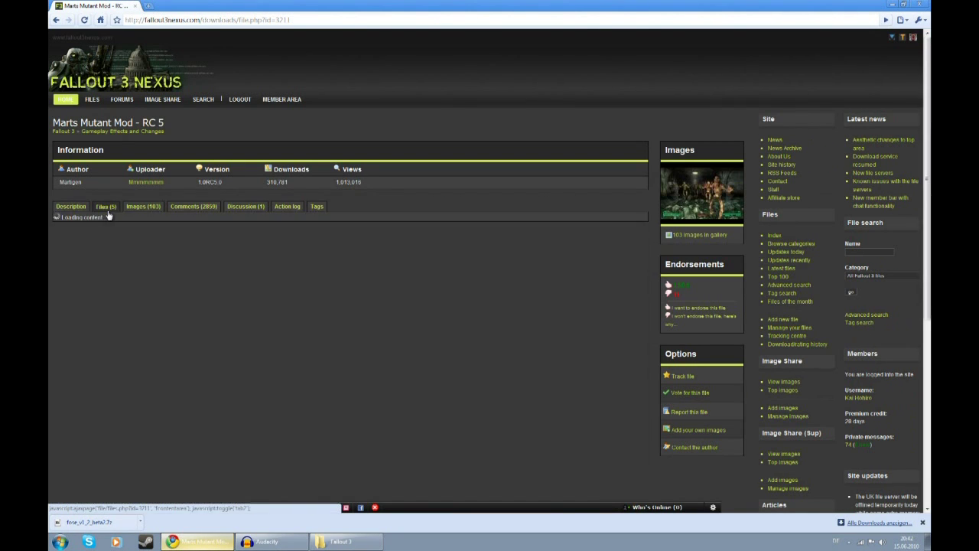
pyautogui.click(109, 217)
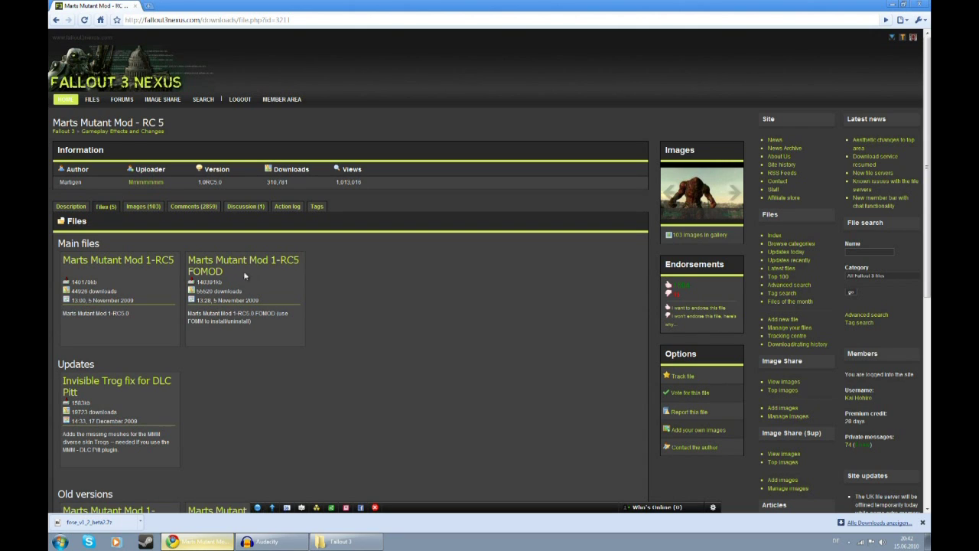
# - Highlight the 1-RC5 FOMOD file and the Invisible Trog fix for DLC Pitt
pyautogui.moveTo(221, 273); pyautogui.dragTo(187, 257)
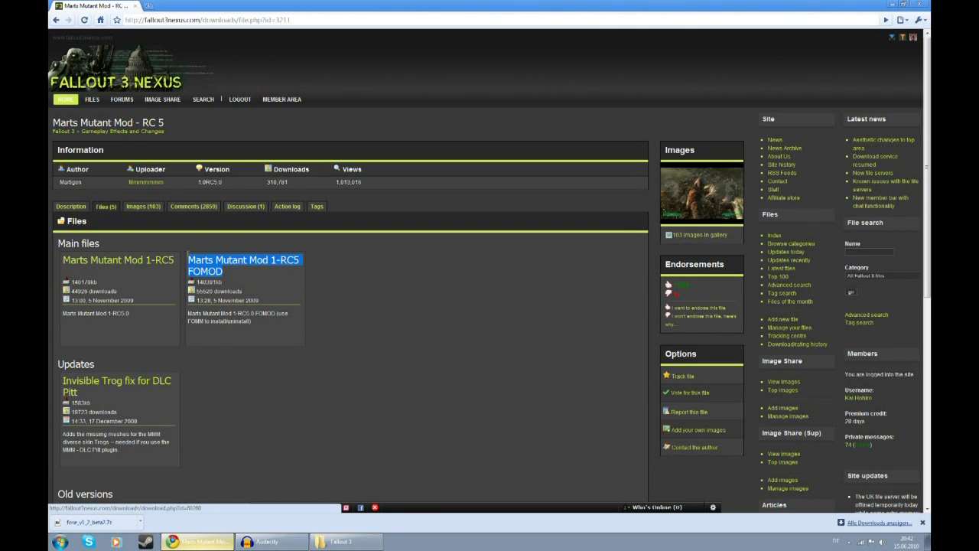
pyautogui.click(103, 387)
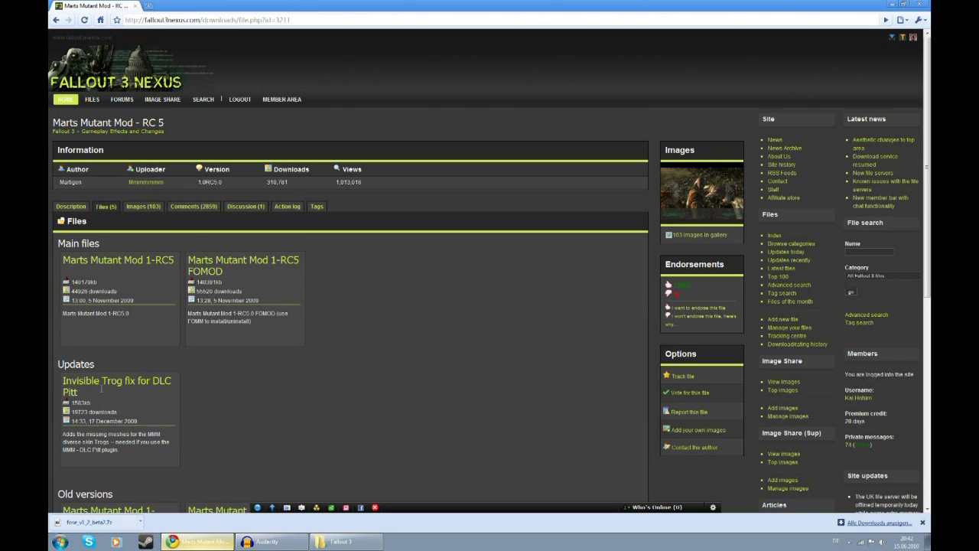
pyautogui.tripleClick(101, 389)
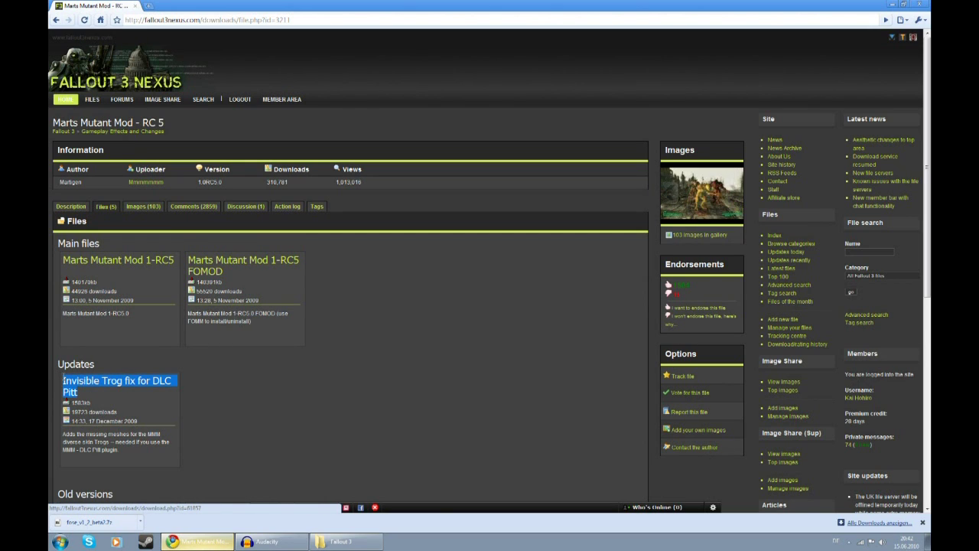